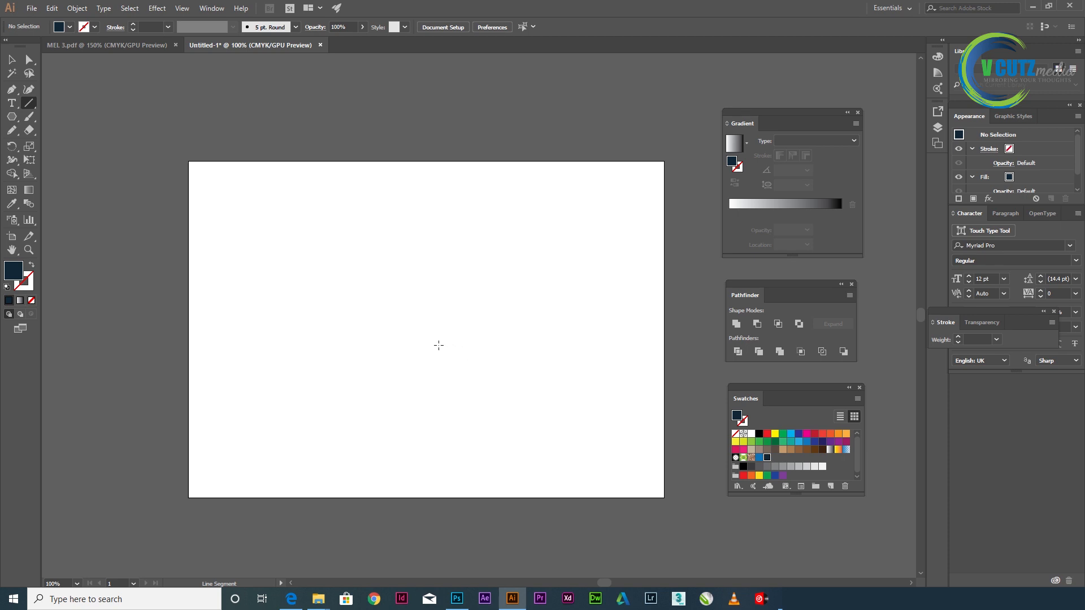
- Draw a horizontal line about 145 mm long from the artboard's centre towards its right edge and give it a black 0.5 pt stroke
left_click_drag(426, 329, 658, 329)
left_click(12, 60)
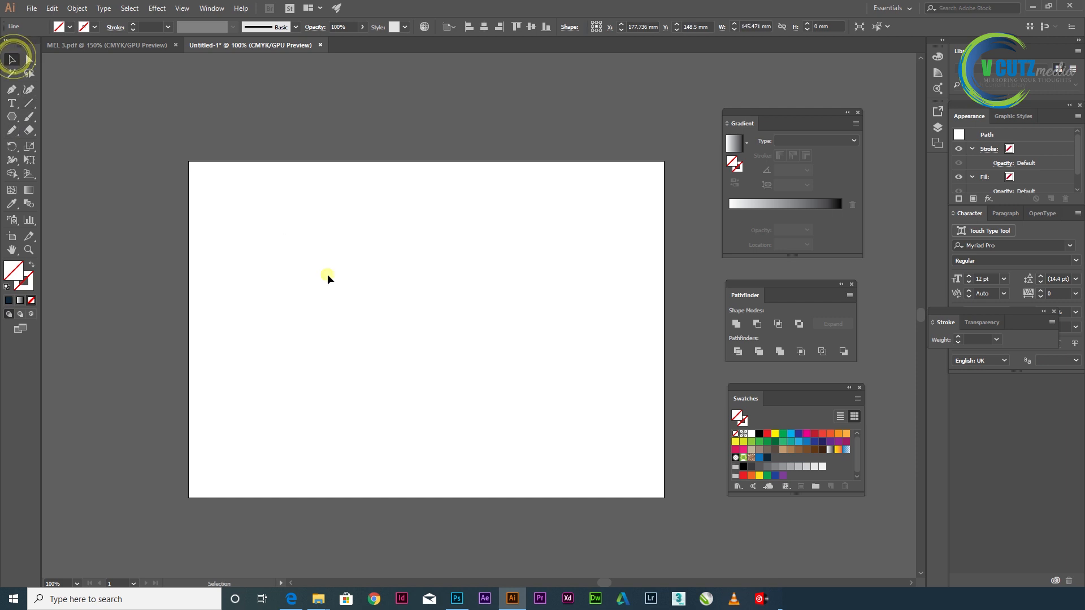
left_click_drag(425, 285, 544, 380)
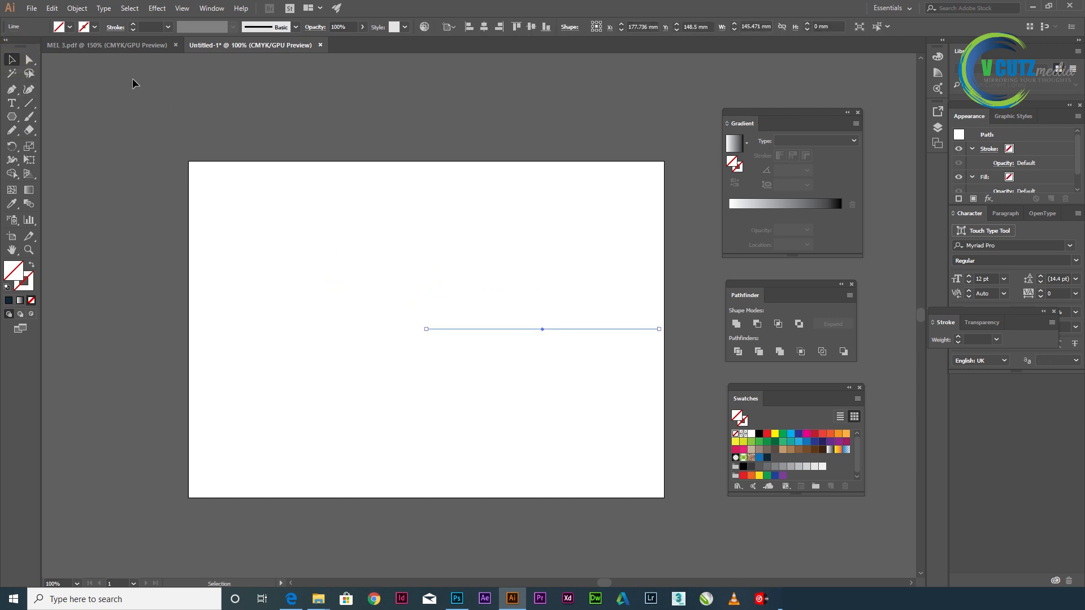
left_click(133, 24)
left_click(279, 319)
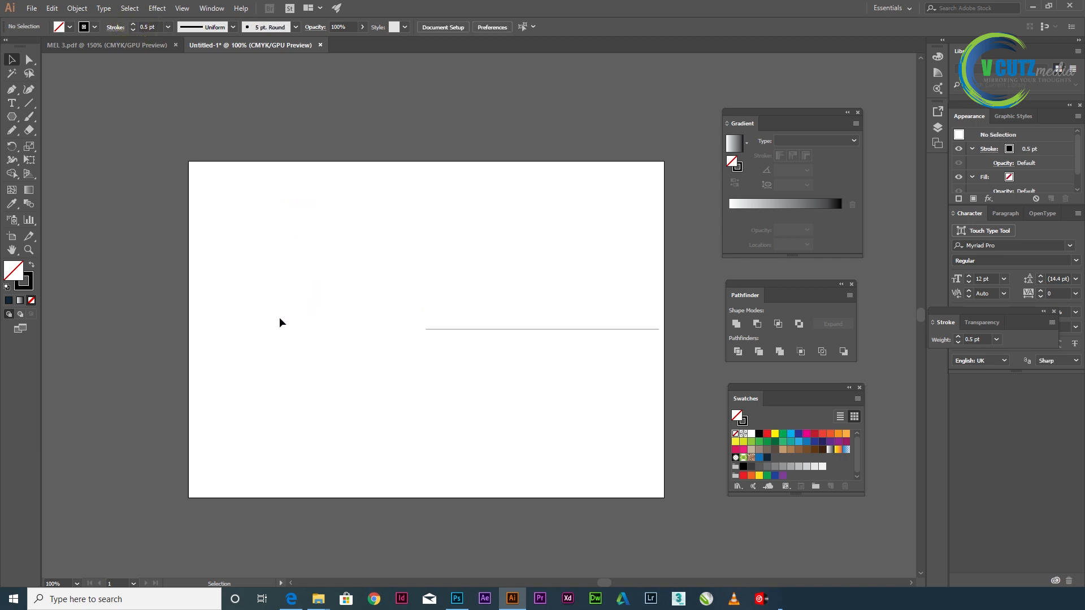
- Draw a flat-topped hexagon about 158 mm wide, centred on the inner end of the horizontal line
left_click(12, 116)
left_click_drag(428, 329, 490, 381)
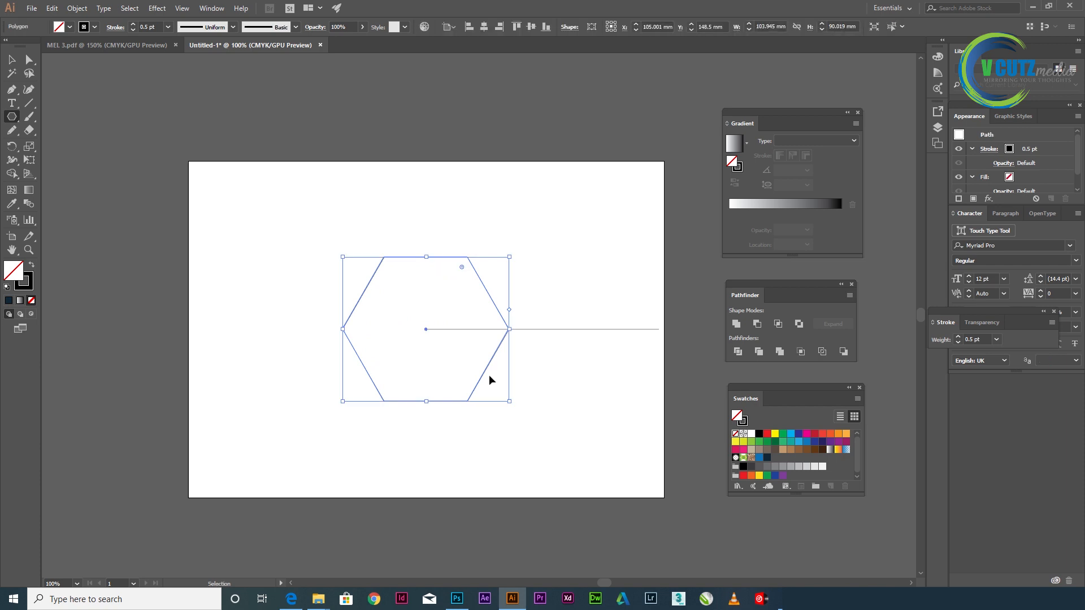
key("ctrl+z")
left_click_drag(425, 328, 527, 409)
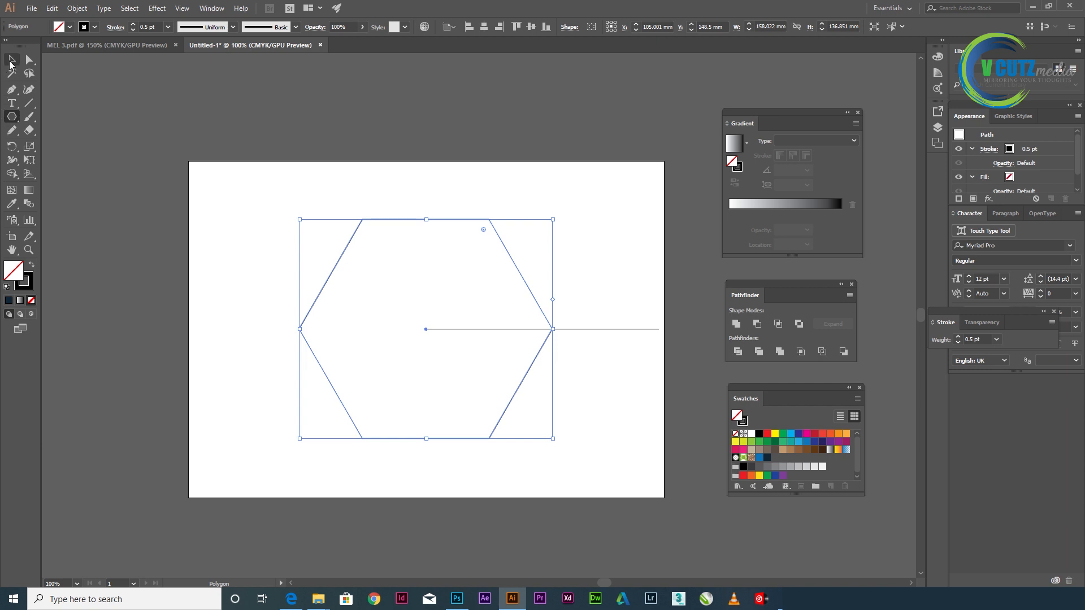
left_click(11, 61)
left_click(238, 269)
- Draw a horizontal line about 241 mm long, centred on the midpoint of the hexagon's top edge, and leave it selected
left_click(25, 102)
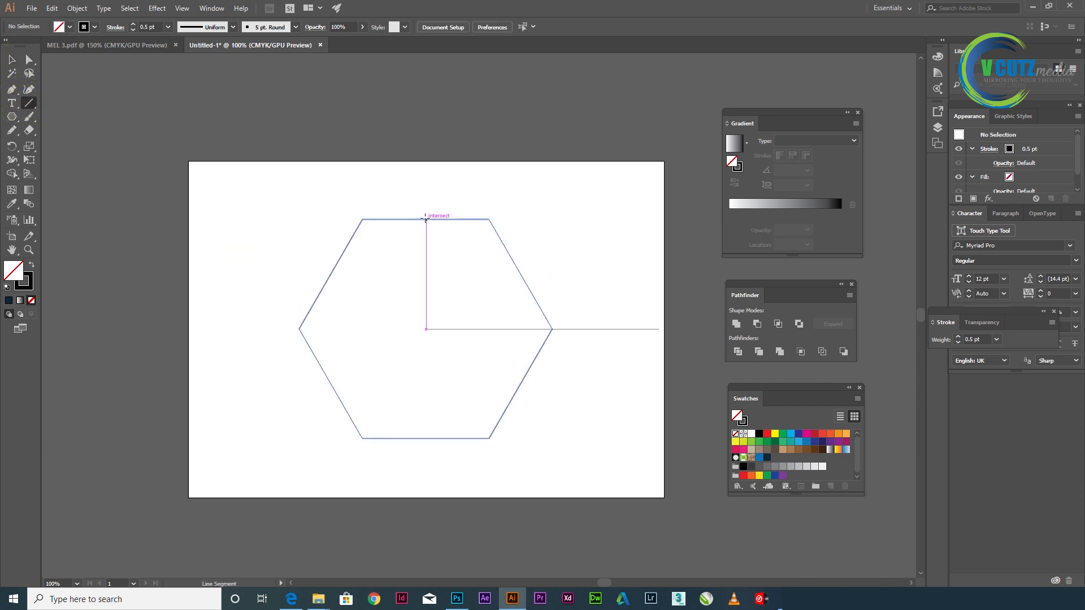
left_click_drag(425, 218, 619, 224)
key("v")
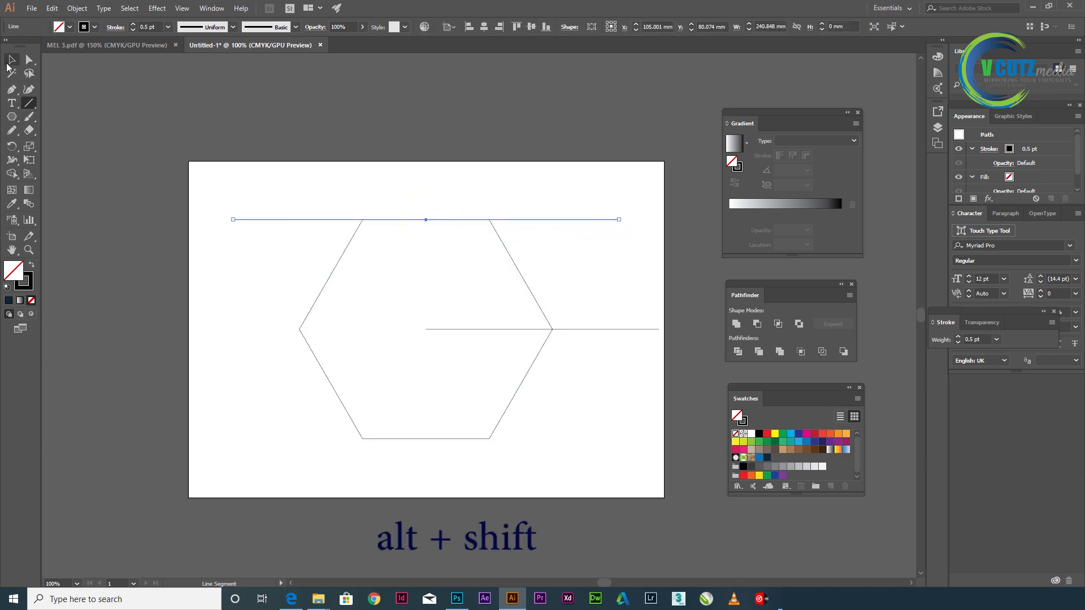
left_click(186, 258)
left_click_drag(240, 198, 283, 244)
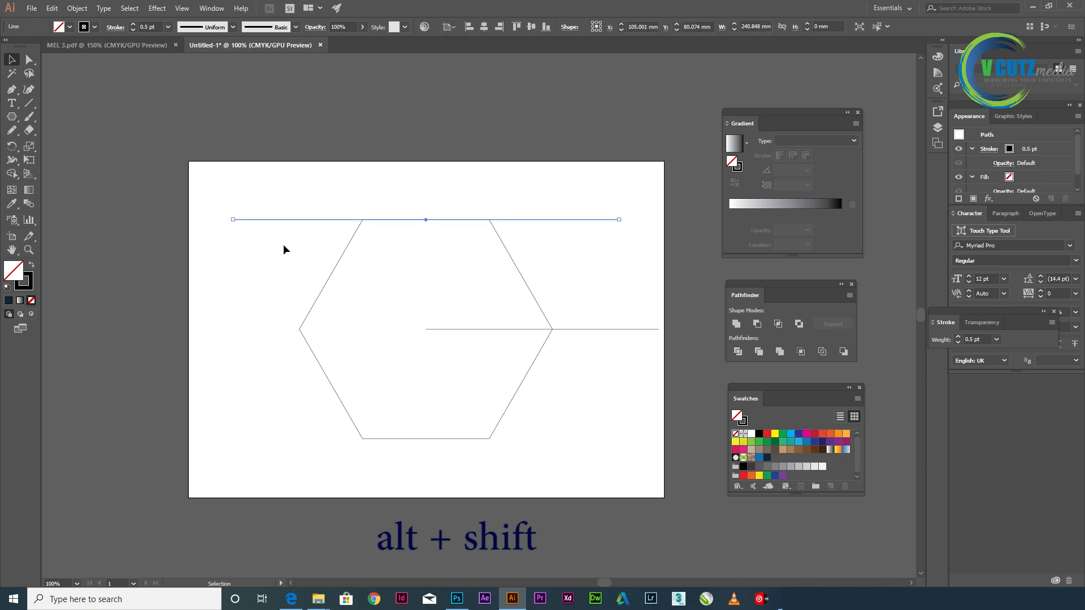
key("Up")
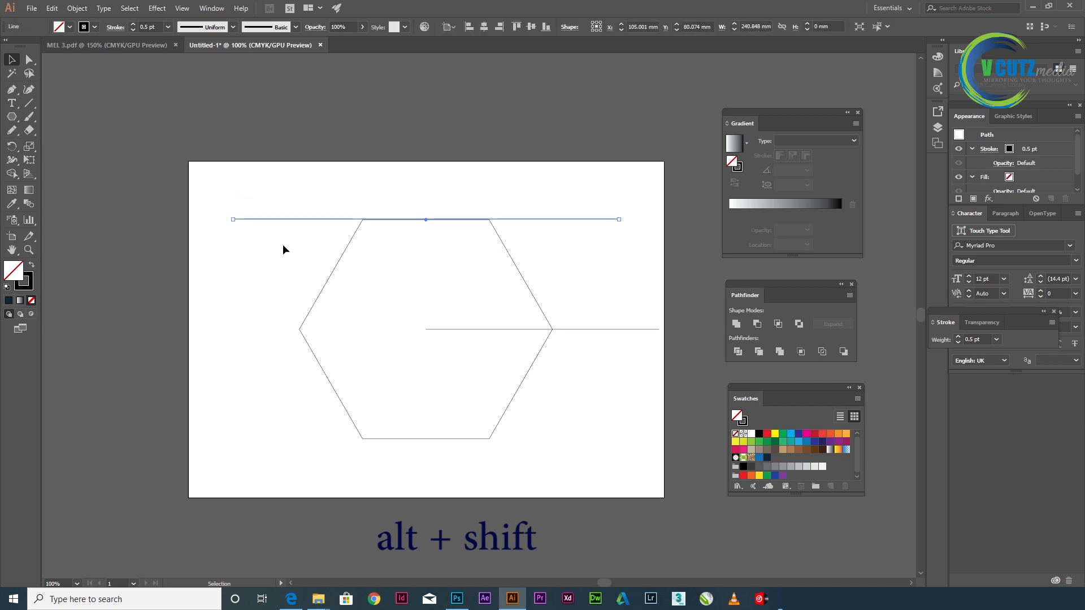
key("Return")
left_click_drag(864, 316, 658, 267)
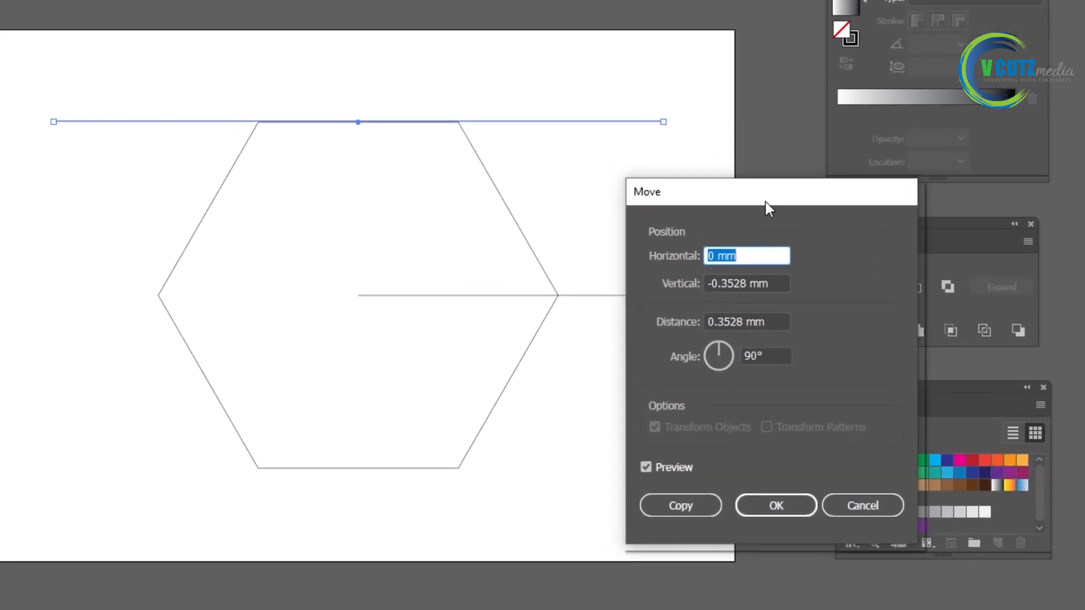
left_click(878, 504)
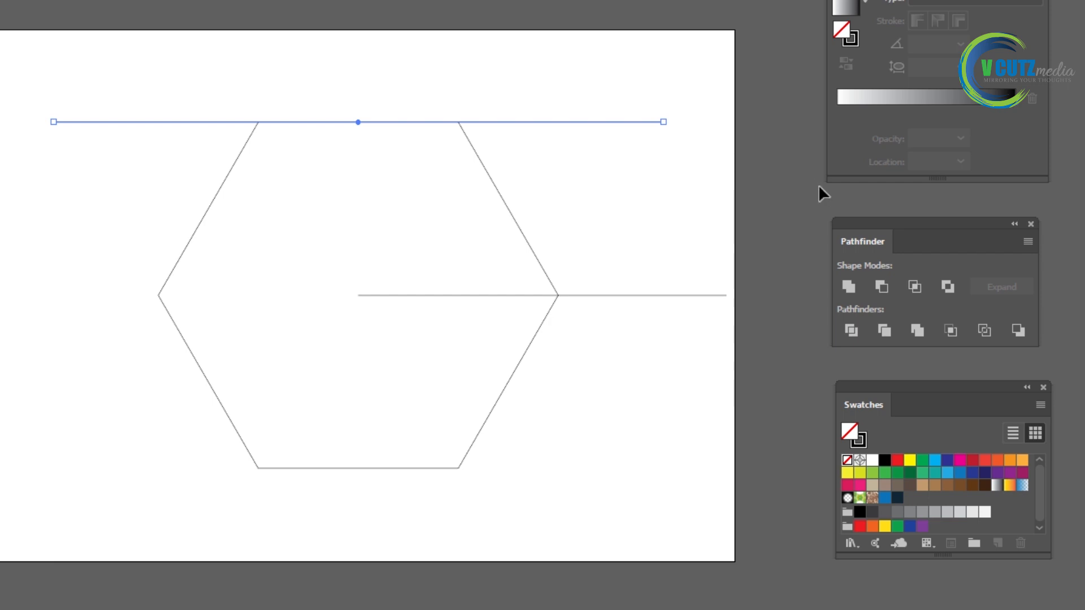
- Move the selected line straight down from the hexagon's top edge by 48 mm, with 0 mm horizontal offset
key("Up")
key("Return")
left_click_drag(781, 198, 824, 170)
left_click(819, 253)
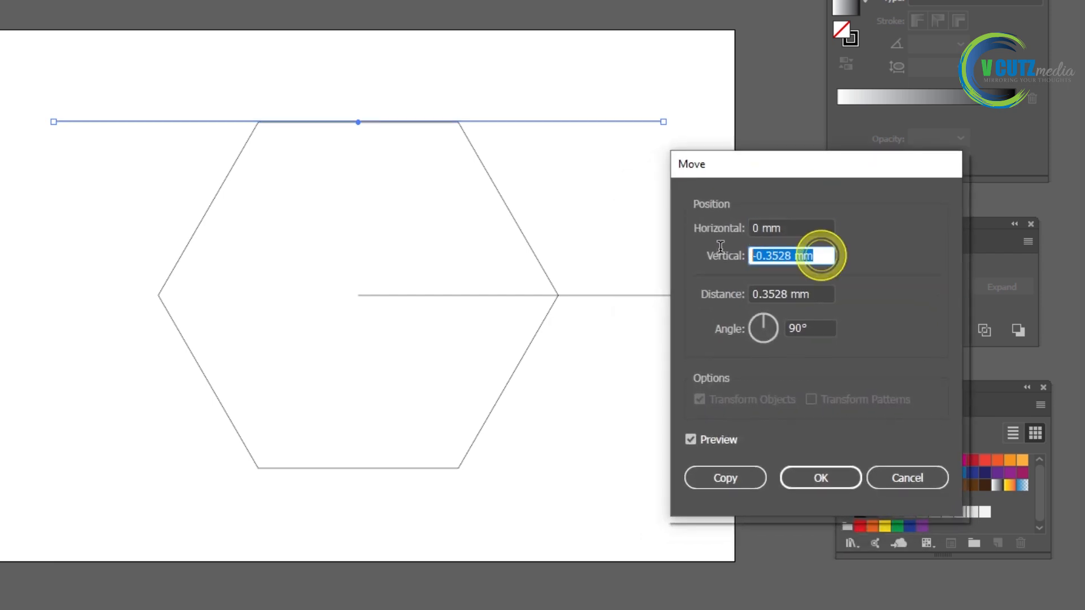
key("Up")
key("Up")
key("Up")
key("Up")
key("Up")
key("Up")
key("Up")
key("Up")
key("Up")
key("Up")
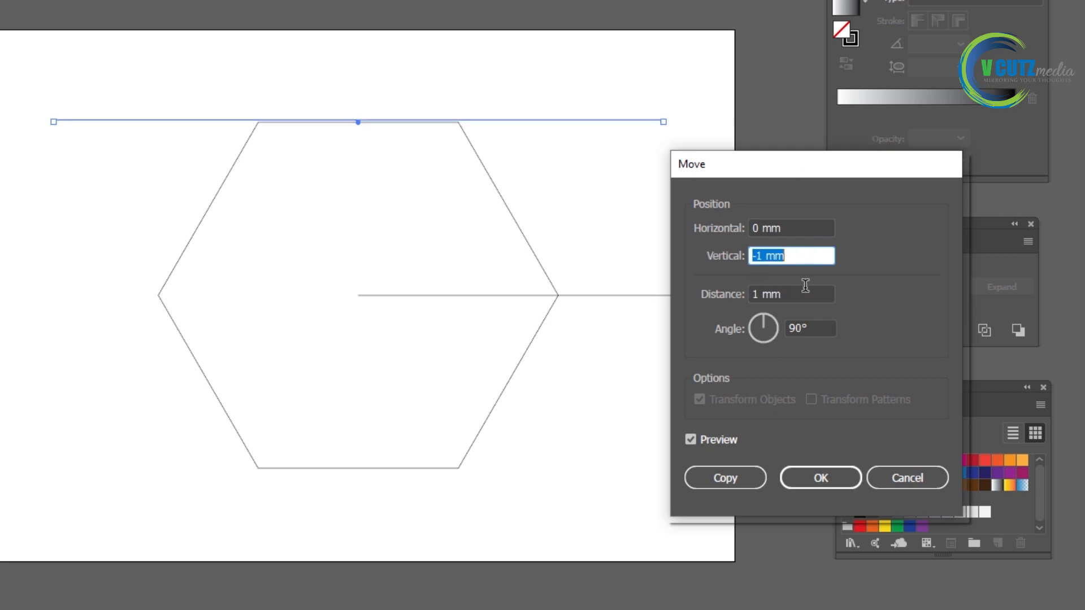
key("Up")
key("Up")
key("Up")
key("Up")
key("Up")
key("Up")
key("Up")
key("Up")
key("Up")
key("Up")
key("Up")
key("Up")
key("Up")
key("Up")
key("Up")
key("Up")
key("Up")
key("Up")
key("Up")
key("Up")
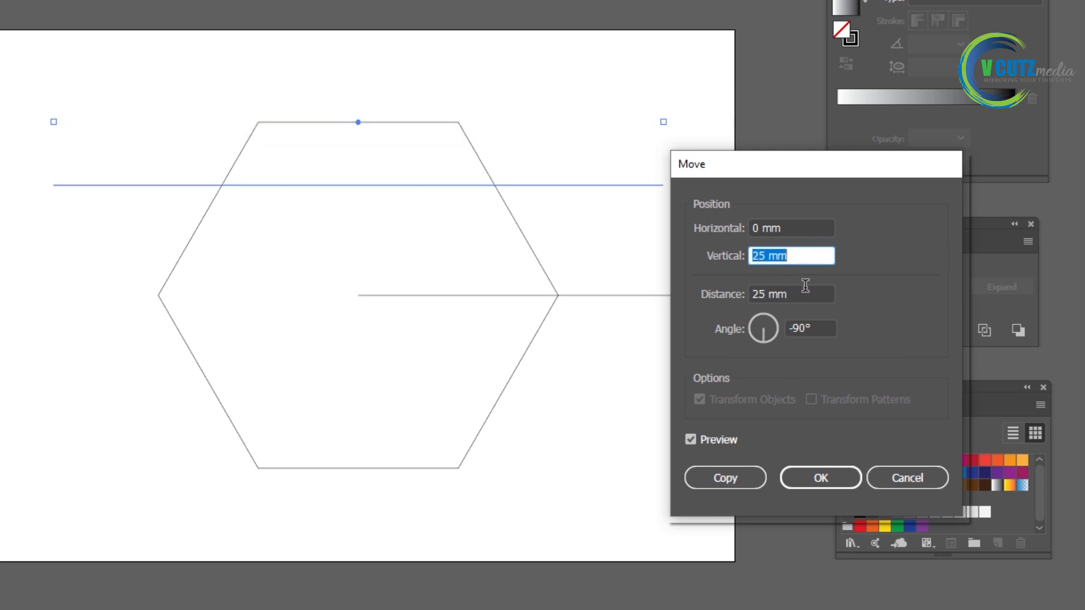
key("Up")
key("Up")
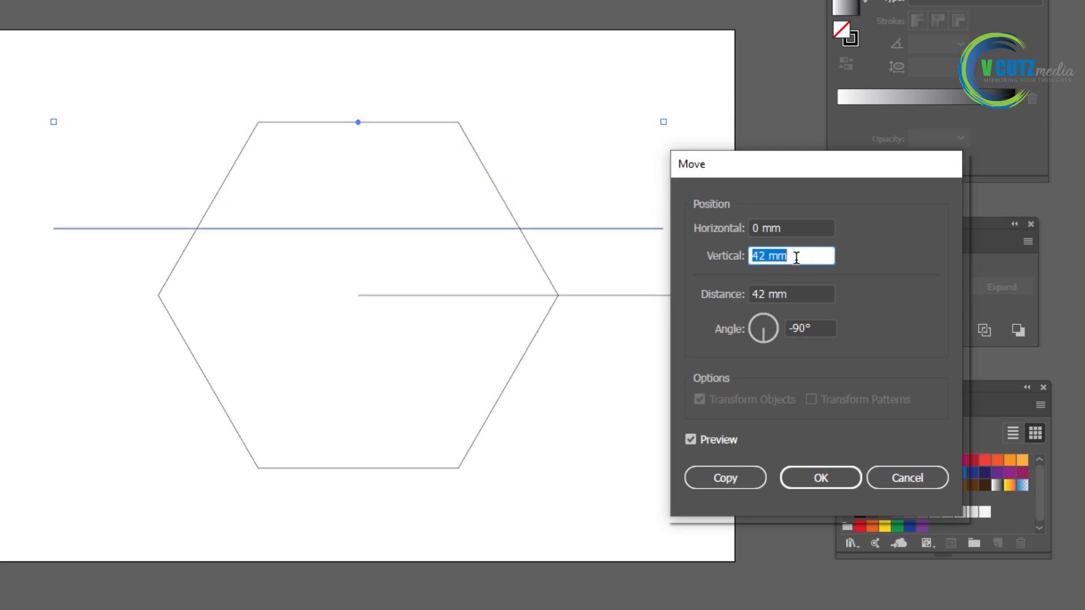
type("45")
type("8")
double_click(701, 441)
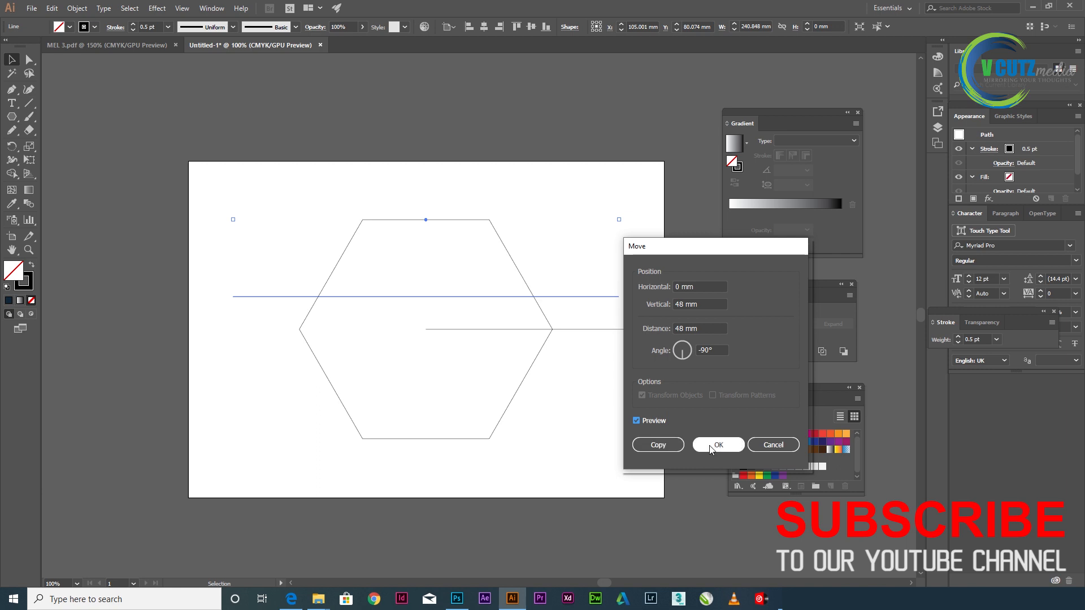
left_click(711, 446)
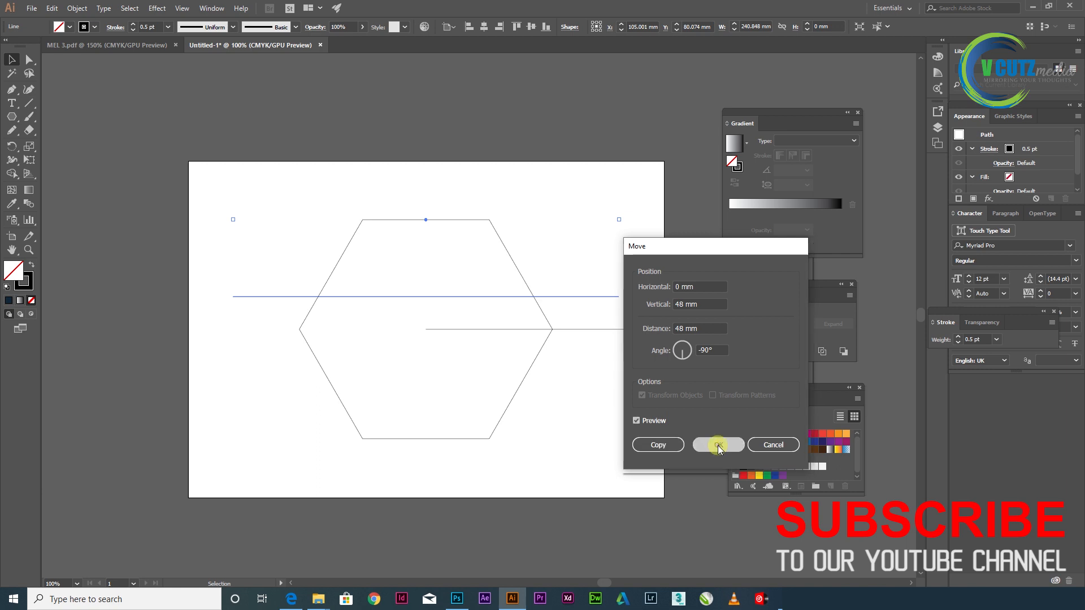
left_click(594, 417)
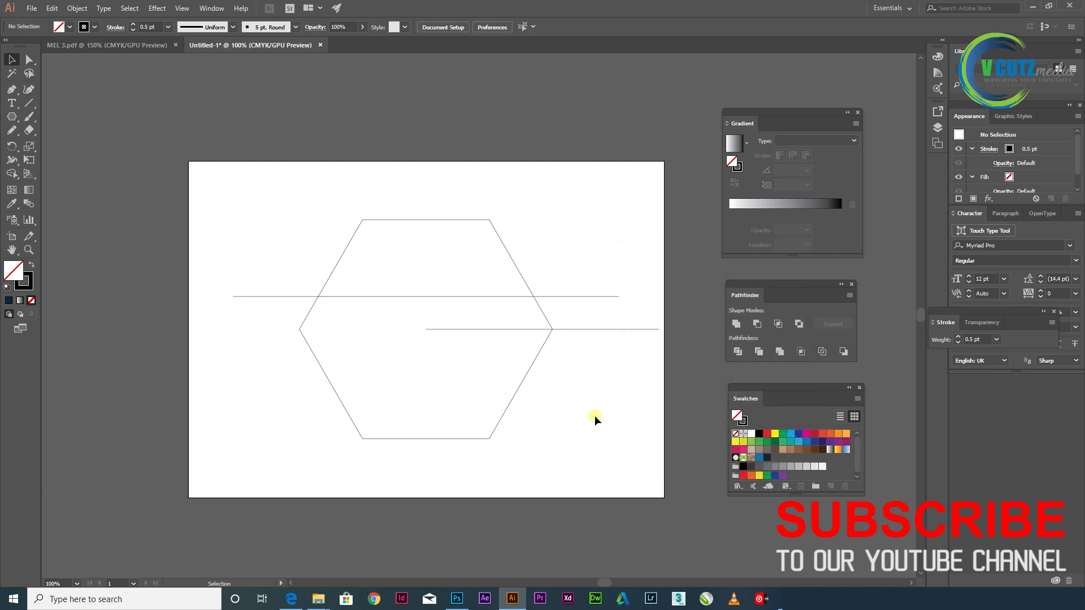
- Make a copy of the long horizontal line rotated 60° about the hexagon's centre point
left_click(593, 296)
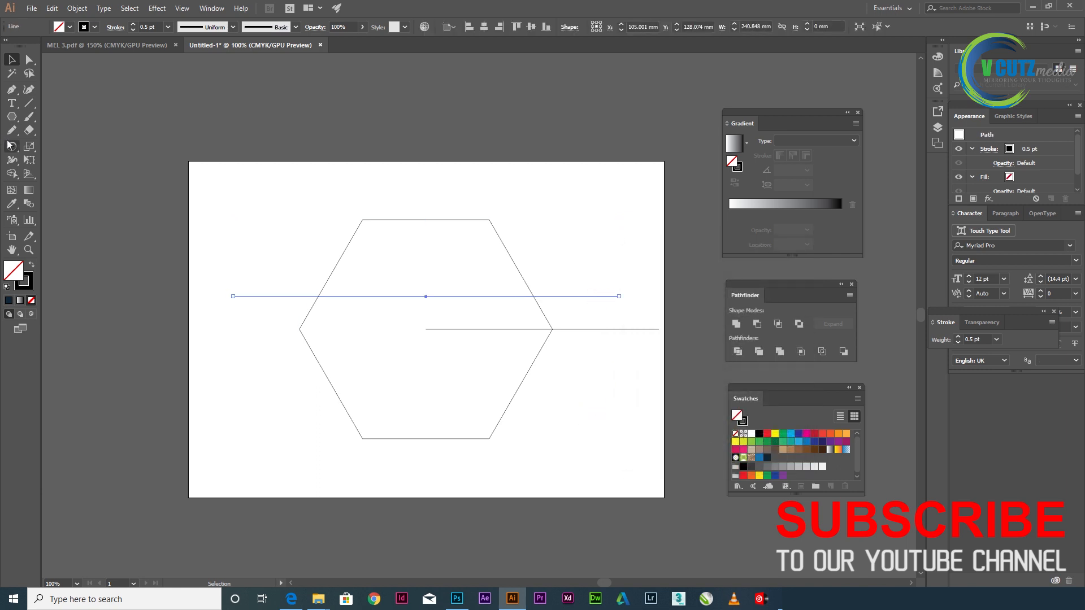
key("r")
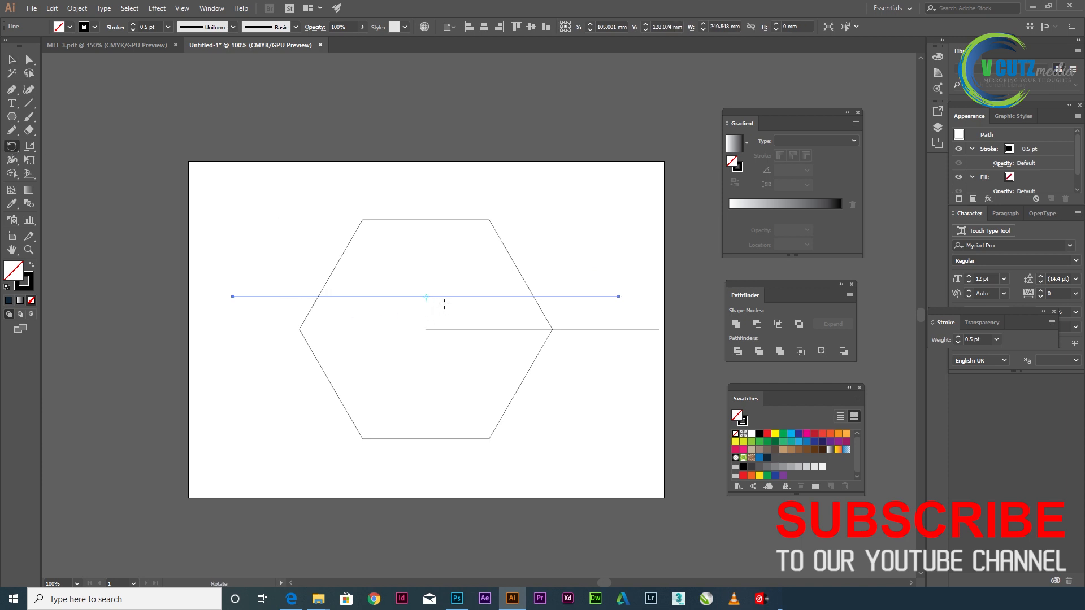
left_click(426, 329, "alt")
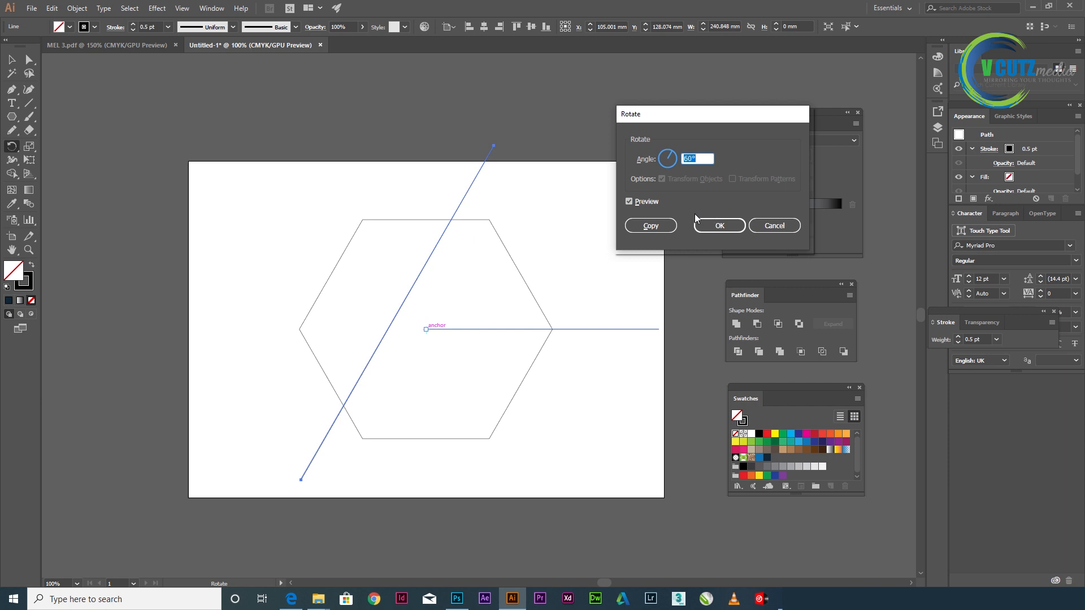
left_click(641, 229)
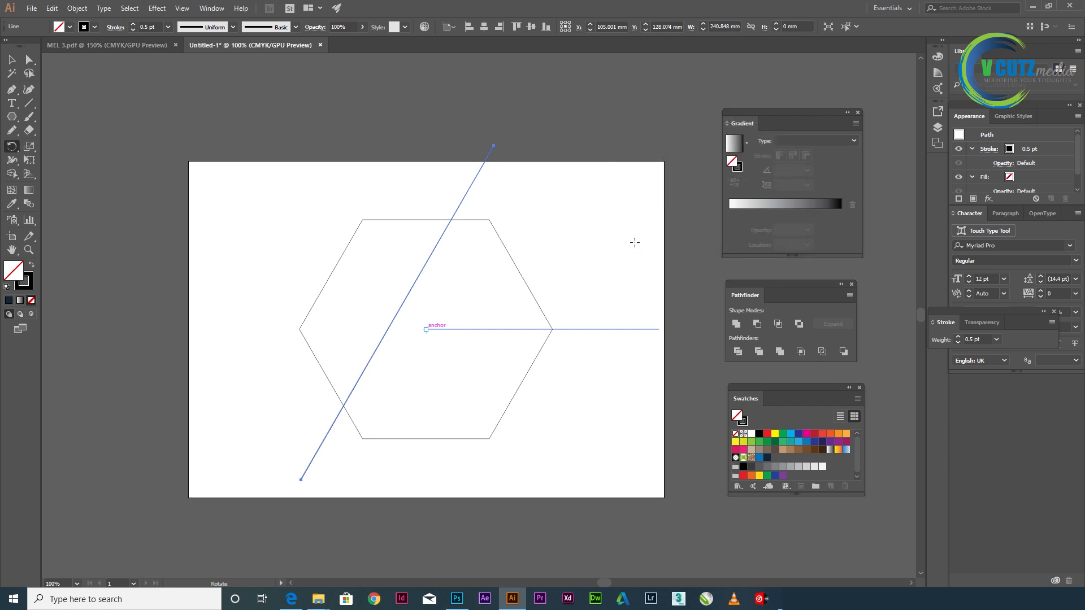
- Repeat the 60° rotated copy four more times so six long lines surround the centre, and deselect everything
key("ctrl+d")
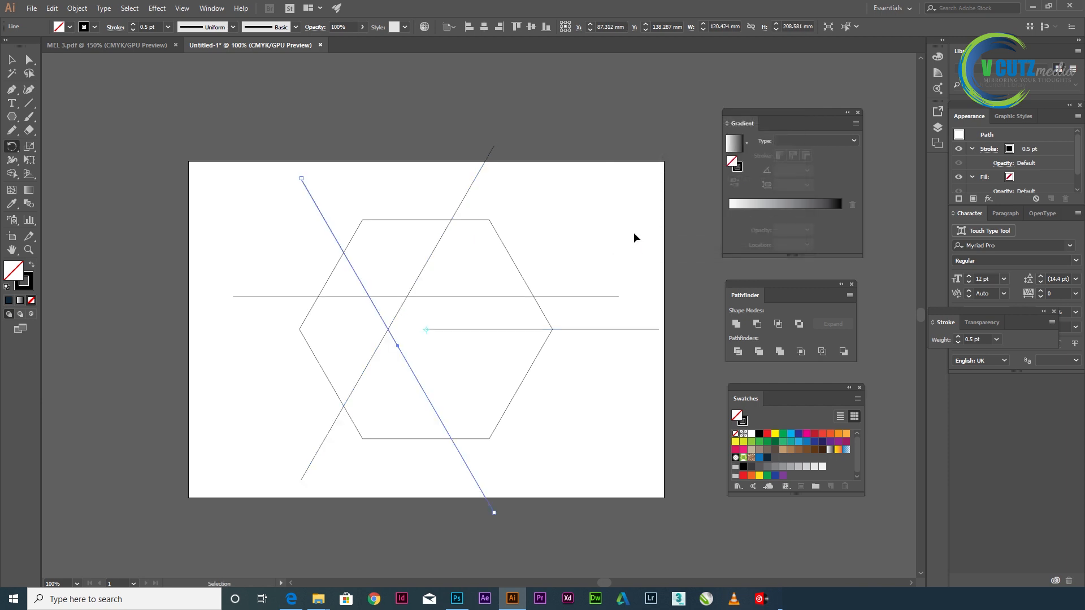
key("ctrl+d")
key("ctrl+d")
key("ctrl+d")
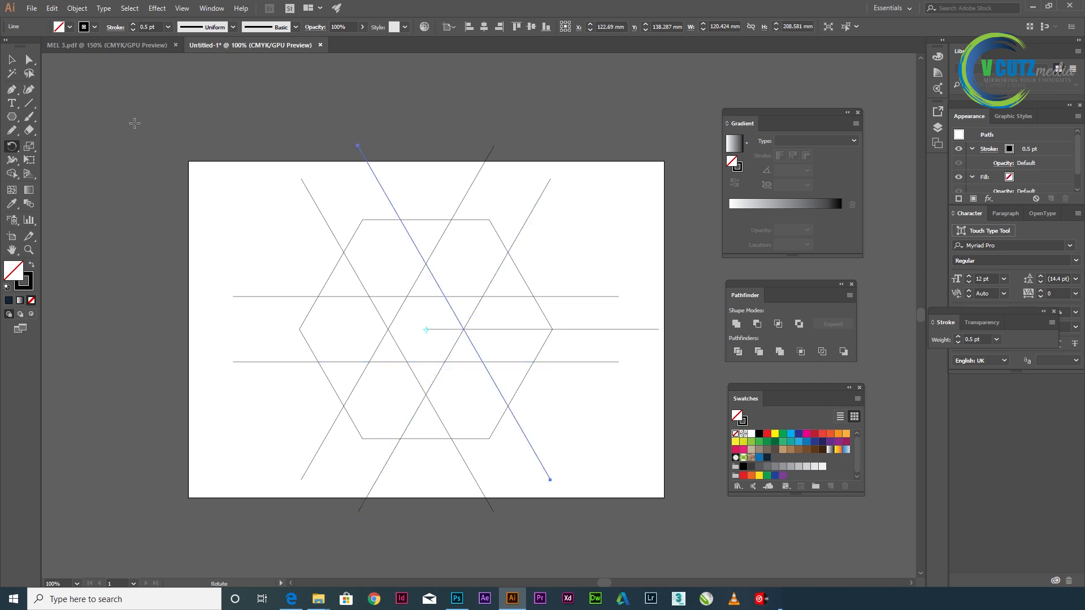
key("v")
left_click(221, 218)
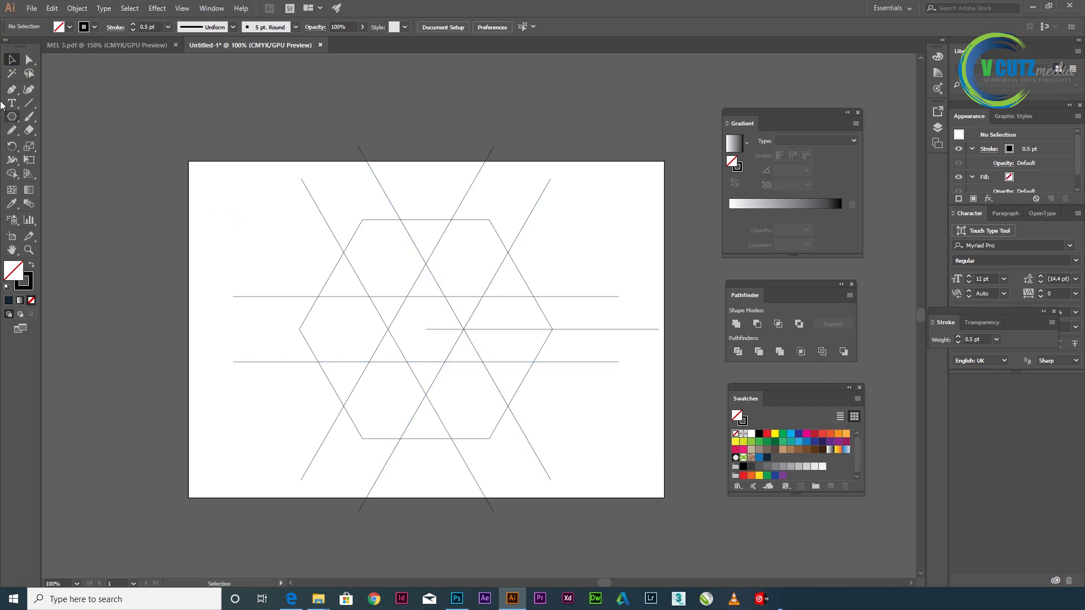
left_click(32, 105)
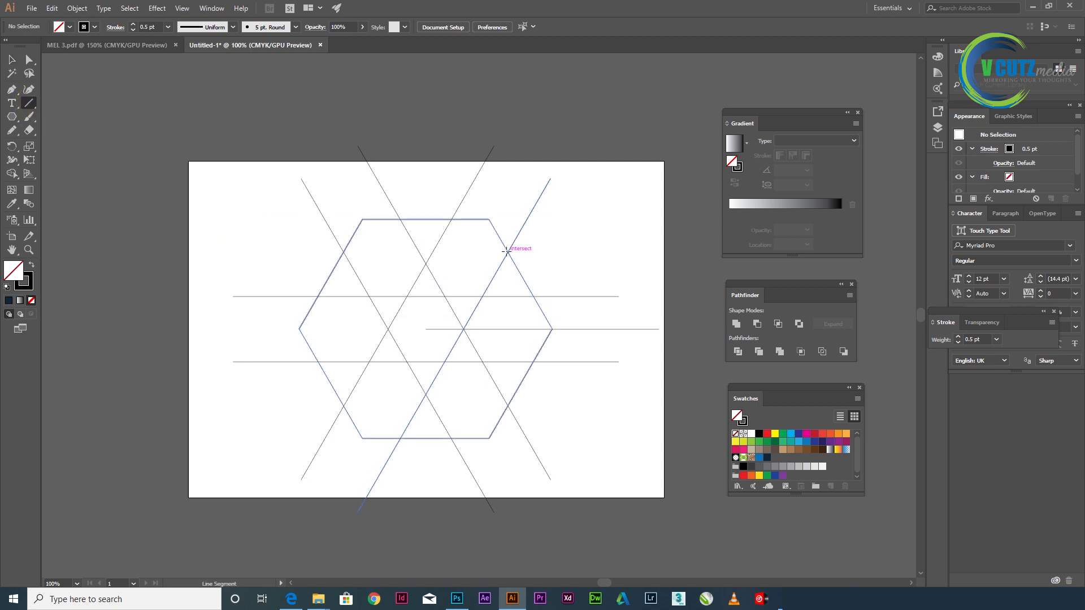
left_click_drag(507, 250, 341, 249)
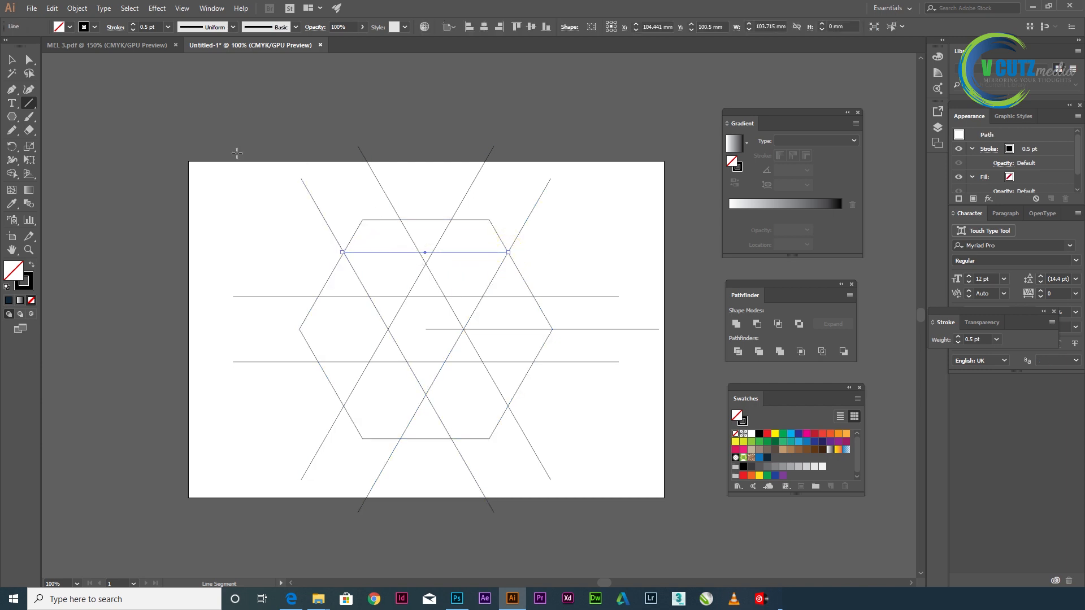
left_click(13, 64)
left_click(266, 265)
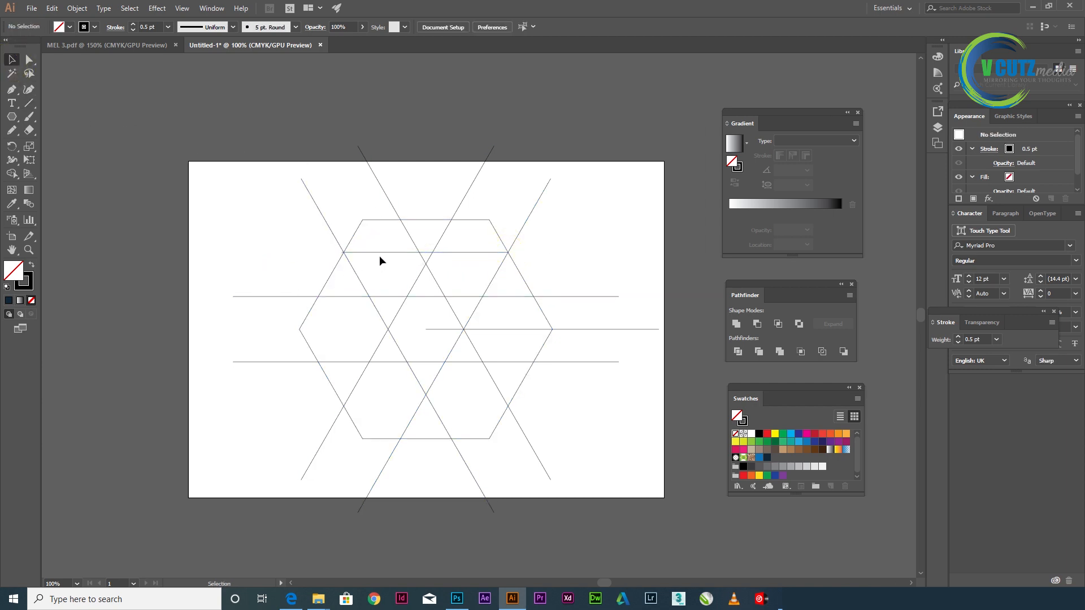
key("ctrl+z")
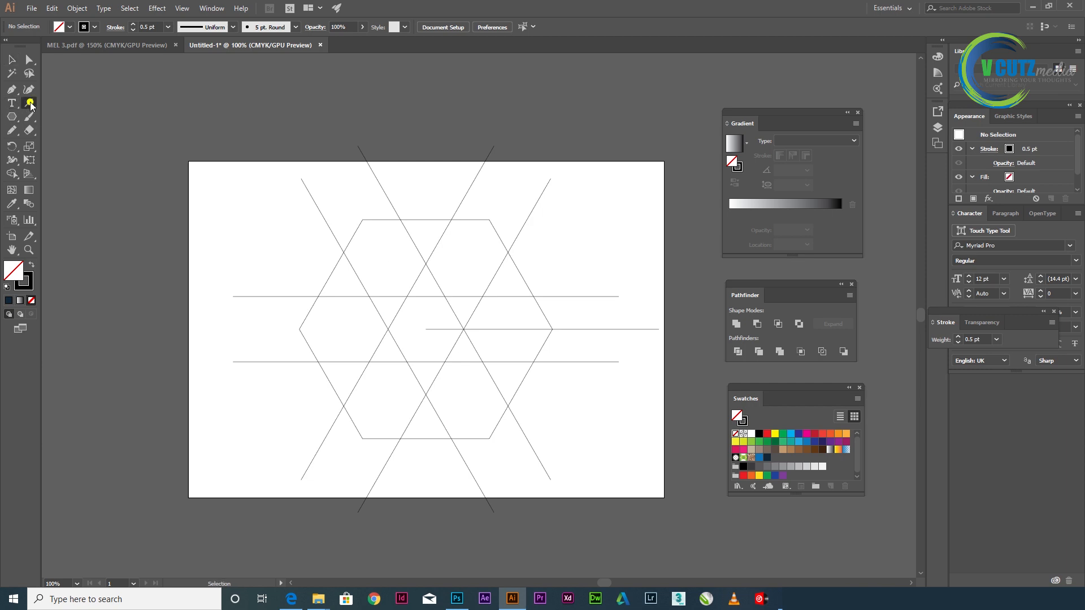
- Draw a horizontal line about 103 mm long joining the two upper points where the diagonal lines cross the hexagon's slanted sides
left_click(29, 103)
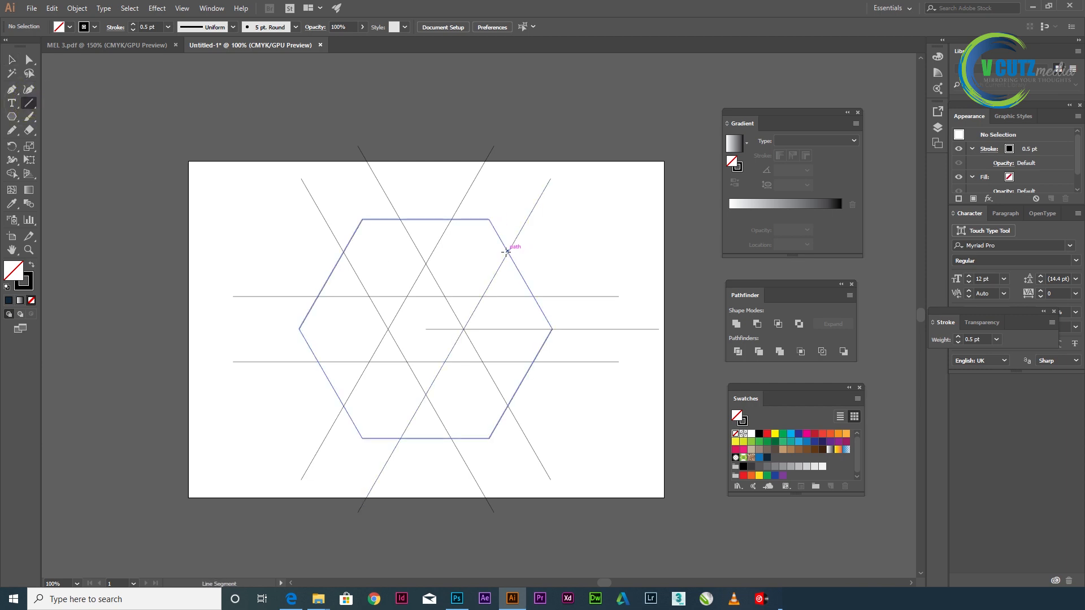
left_click_drag(506, 252, 412, 250)
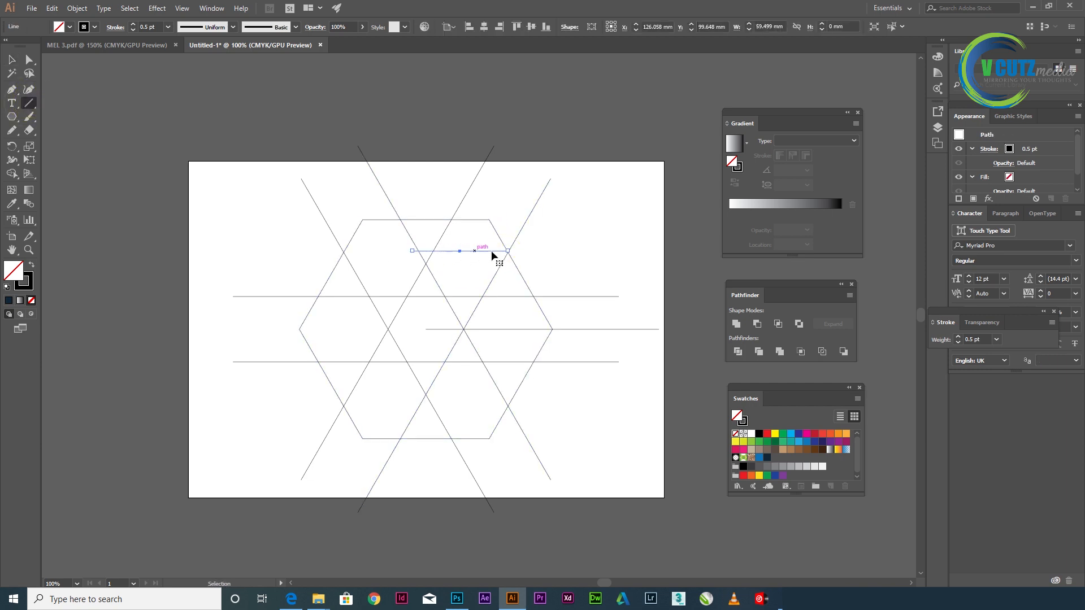
key("ctrl+z")
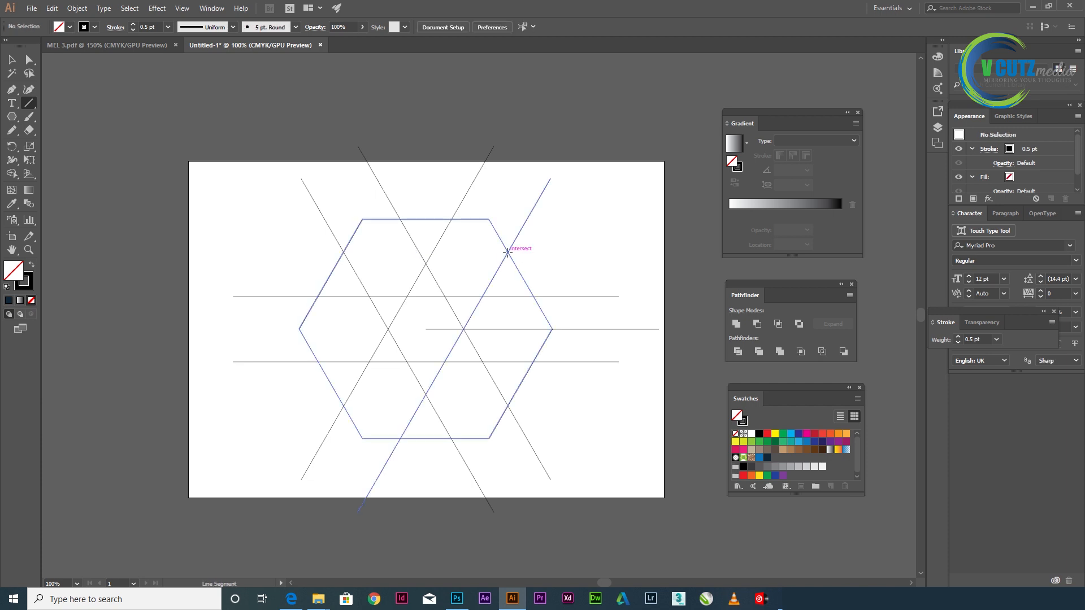
left_click_drag(507, 252, 343, 252)
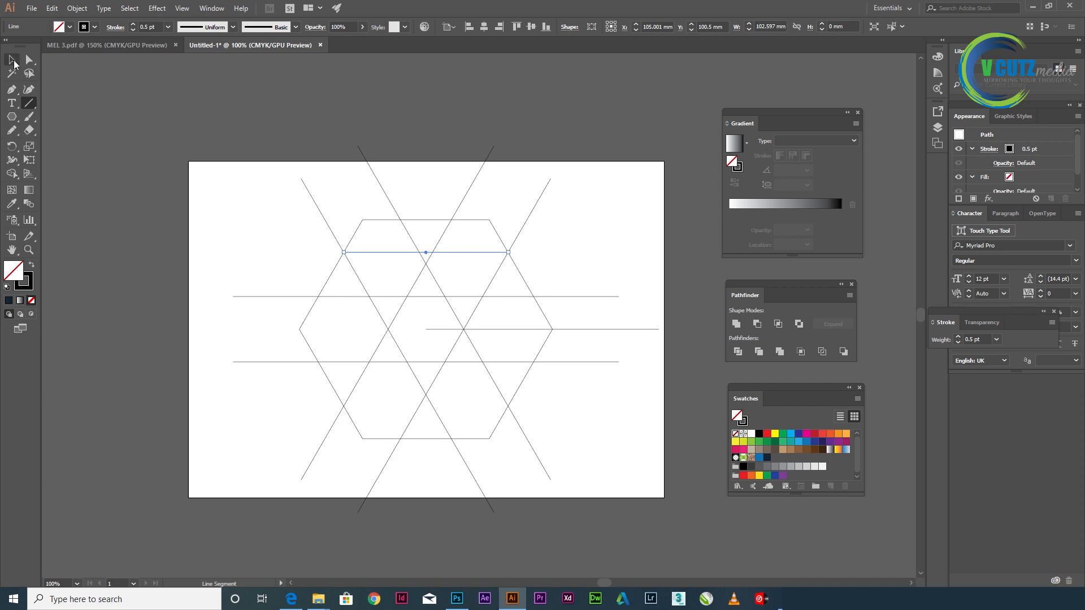
left_click(11, 60)
left_click(217, 225)
- Make a copy of the short horizontal line near the hexagon's top, rotated 60° about the hexagon's centre point
left_click(387, 252)
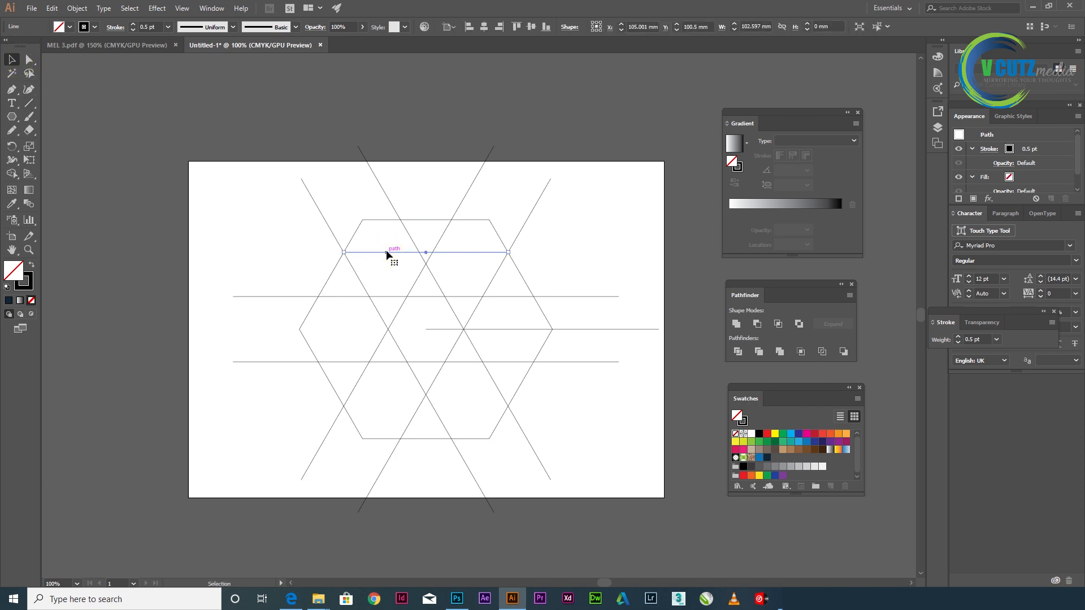
key("r")
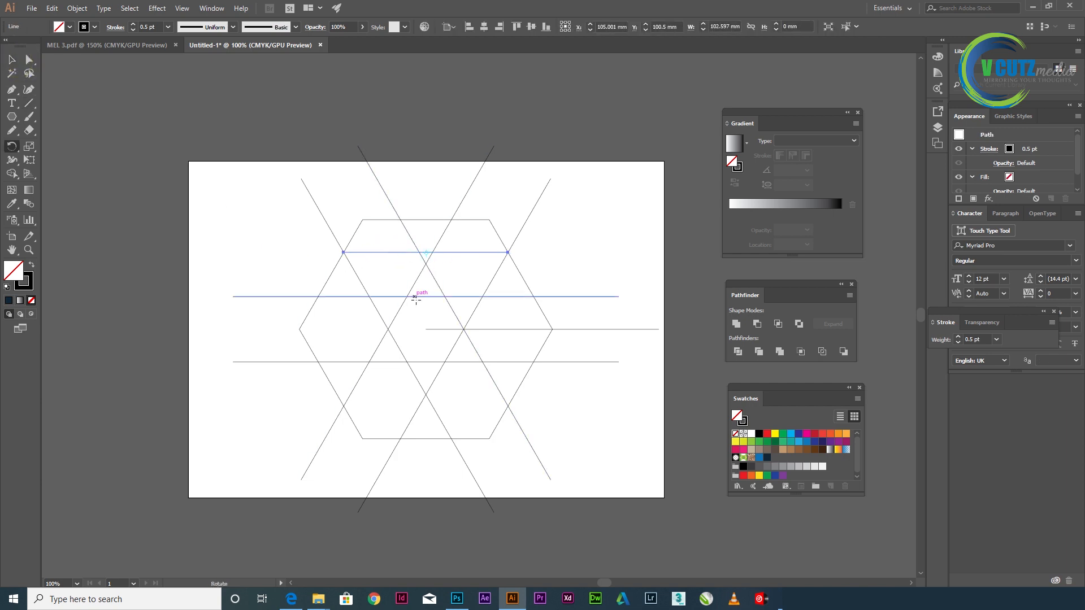
left_click(426, 329, "alt")
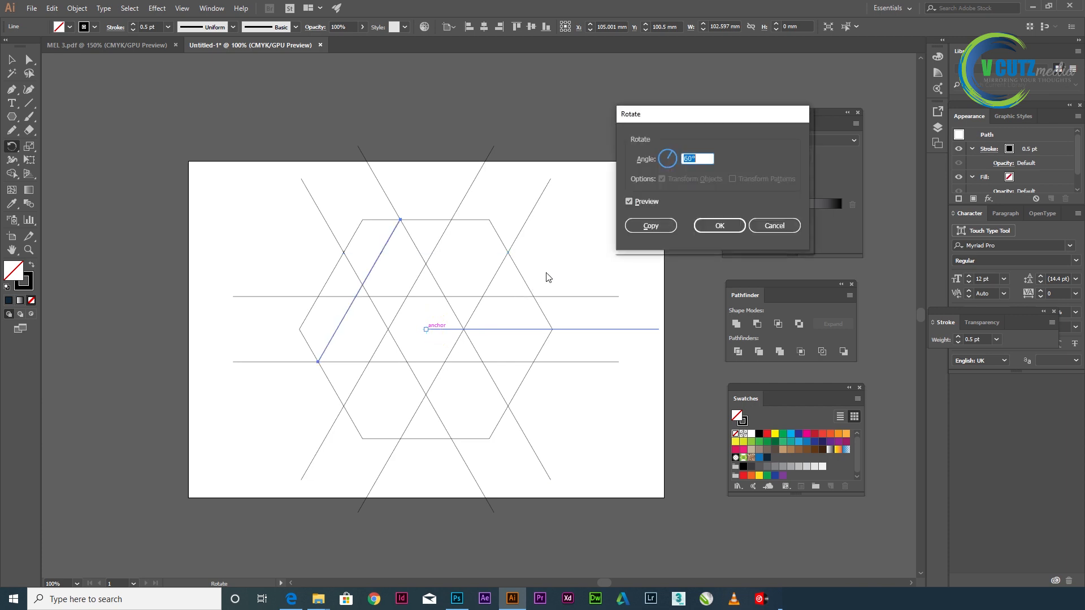
left_click(651, 226)
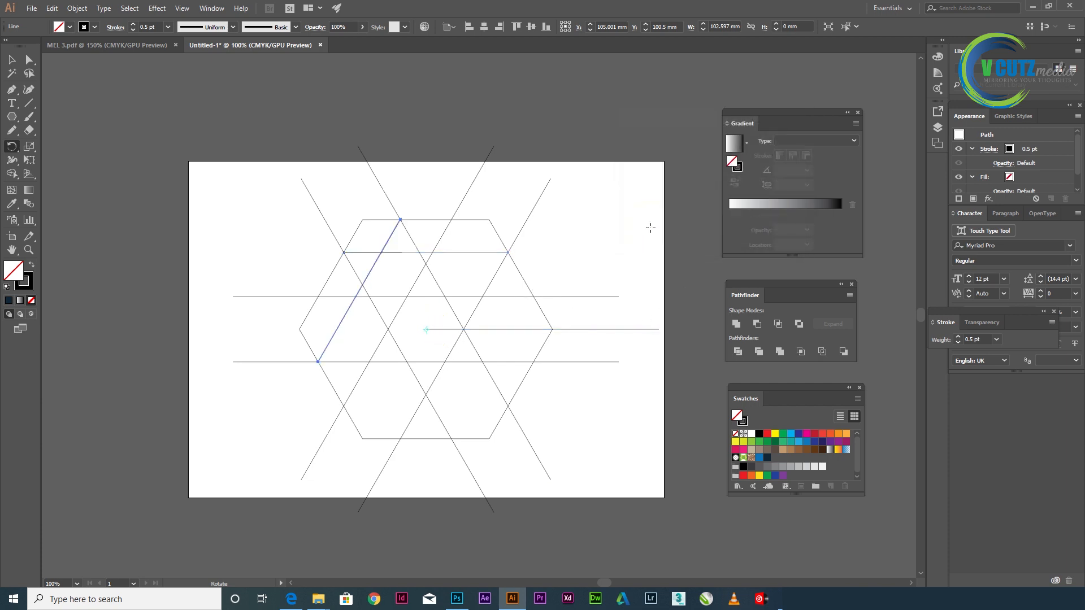
- Repeat the 60° rotated copy of the short line four more times around the centre, and deselect everything
key("ctrl+d")
key("ctrl+d")
key("ctrl+d")
key("ctrl+d")
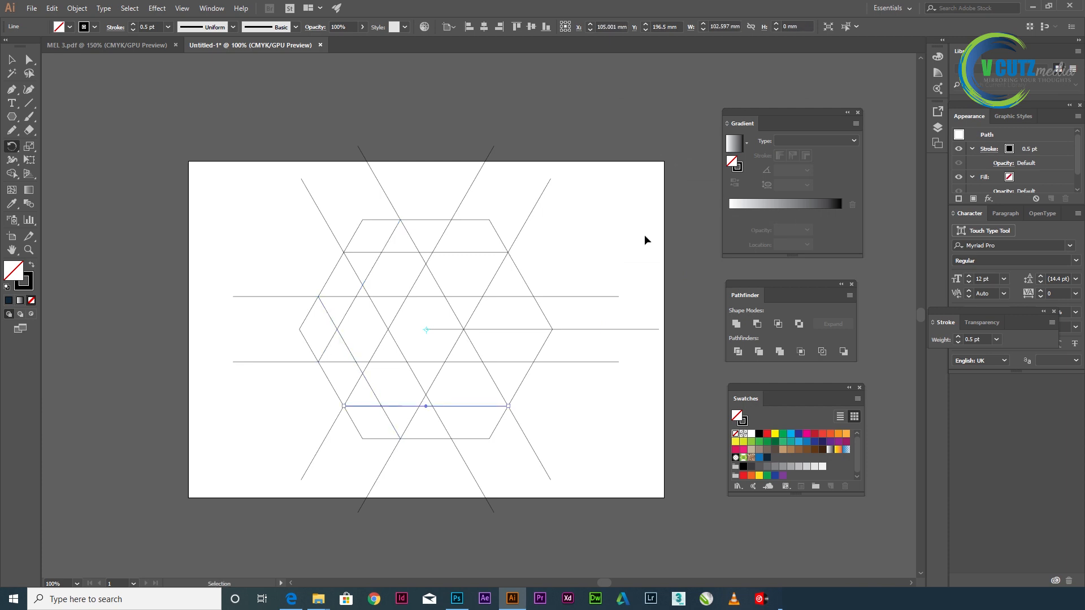
left_click(11, 59)
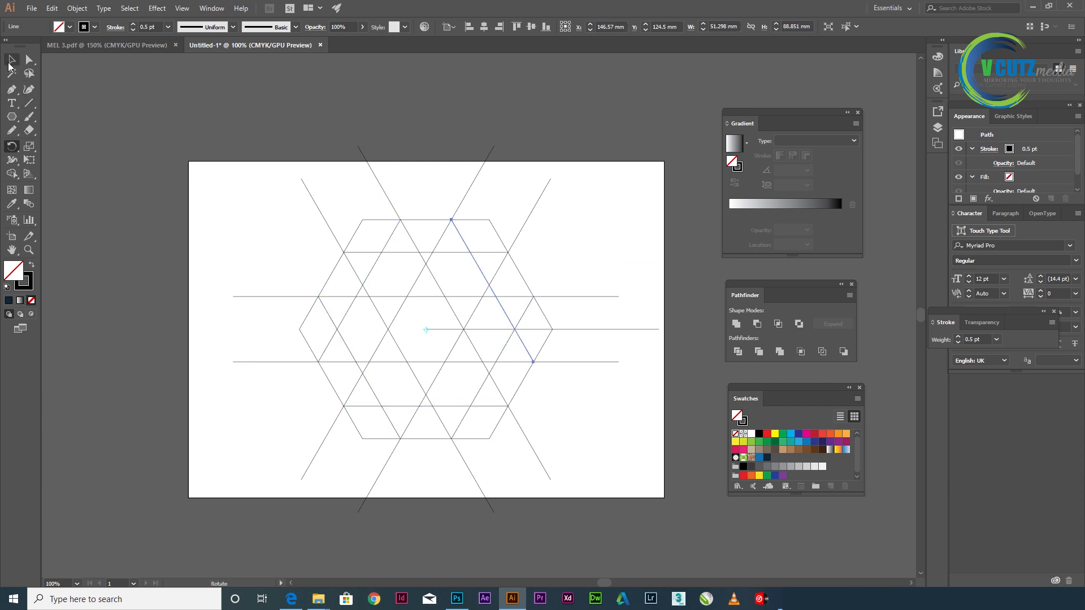
left_click(221, 218)
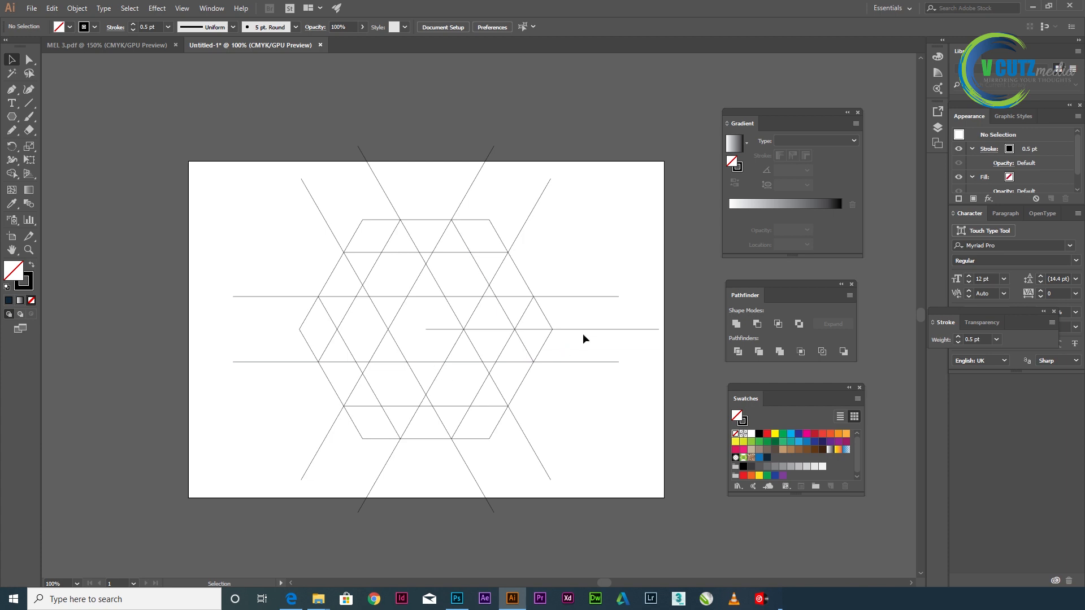
- With Shape Builder on all the linework, merge the upper-left cells into one trapezoid and make the small triangle below its left end a separate shape
left_click_drag(604, 213, 174, 448)
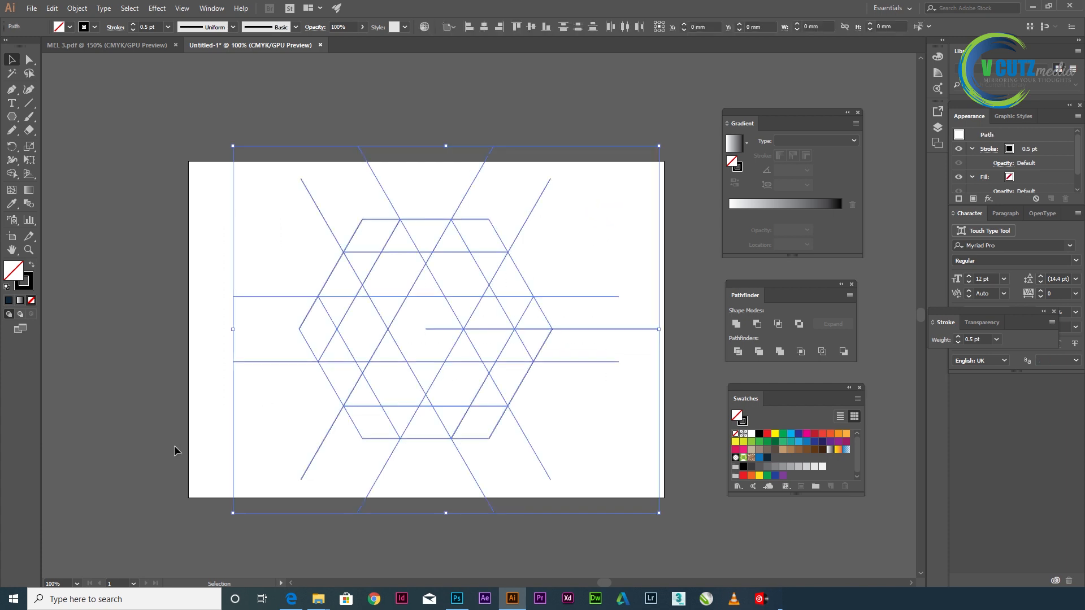
left_click(12, 175)
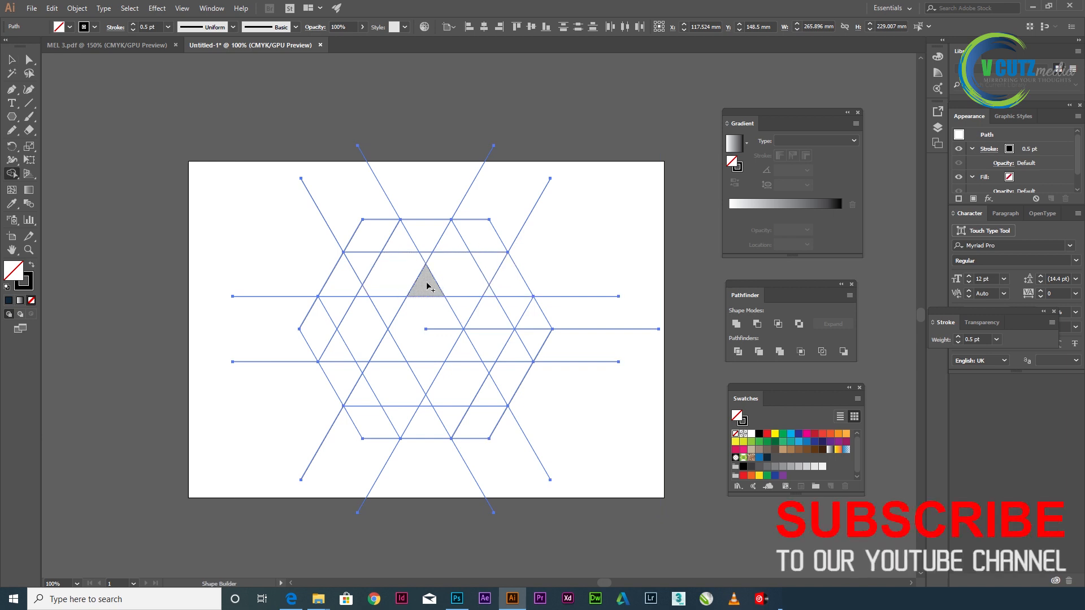
left_click_drag(428, 285, 346, 287)
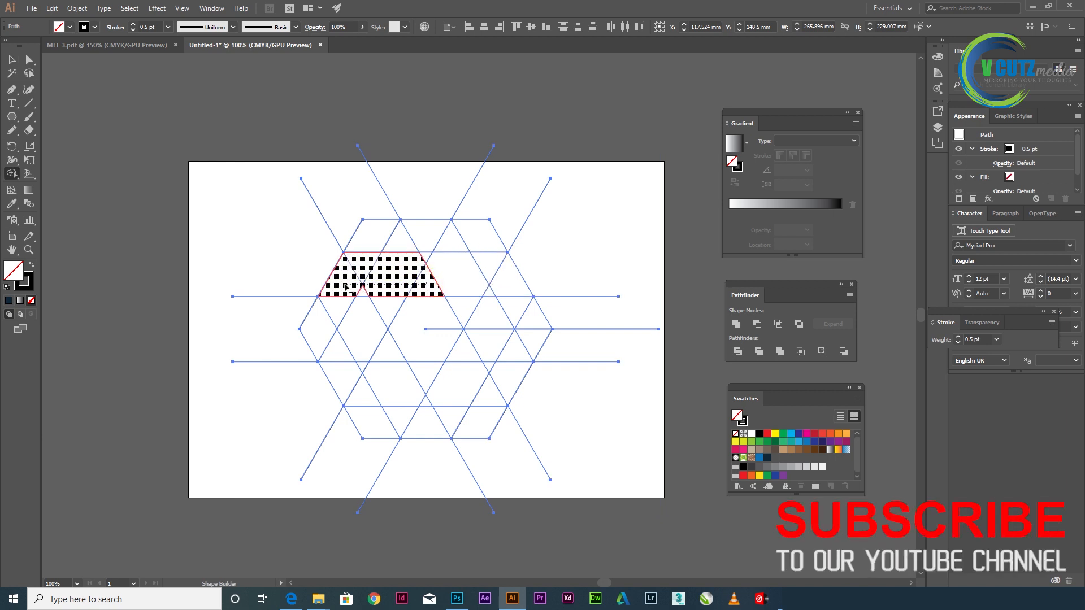
left_click_drag(425, 286, 423, 286)
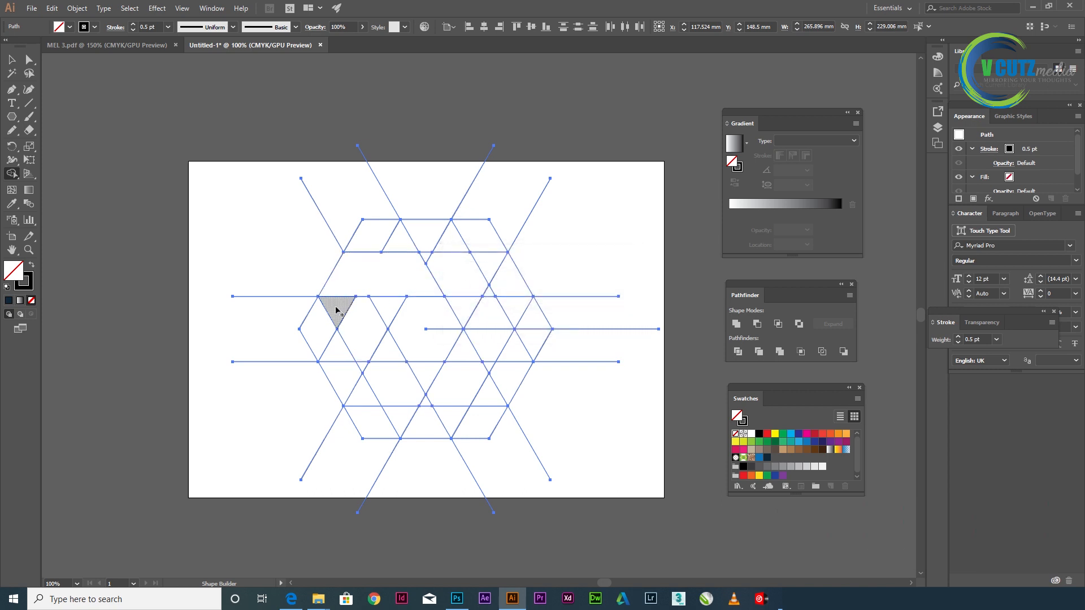
left_click(337, 309)
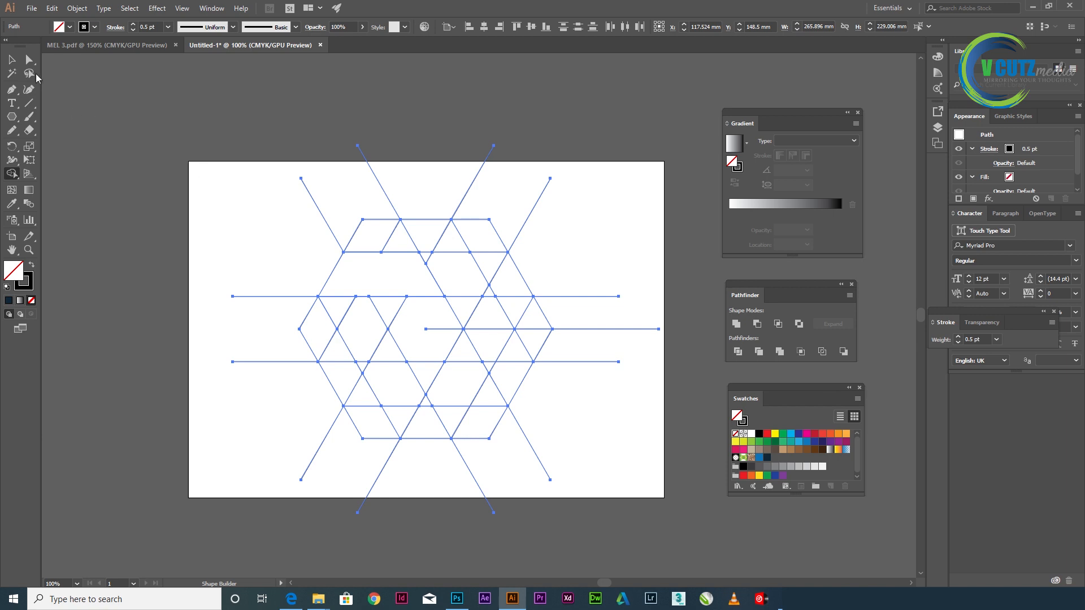
left_click(11, 59)
left_click(179, 209)
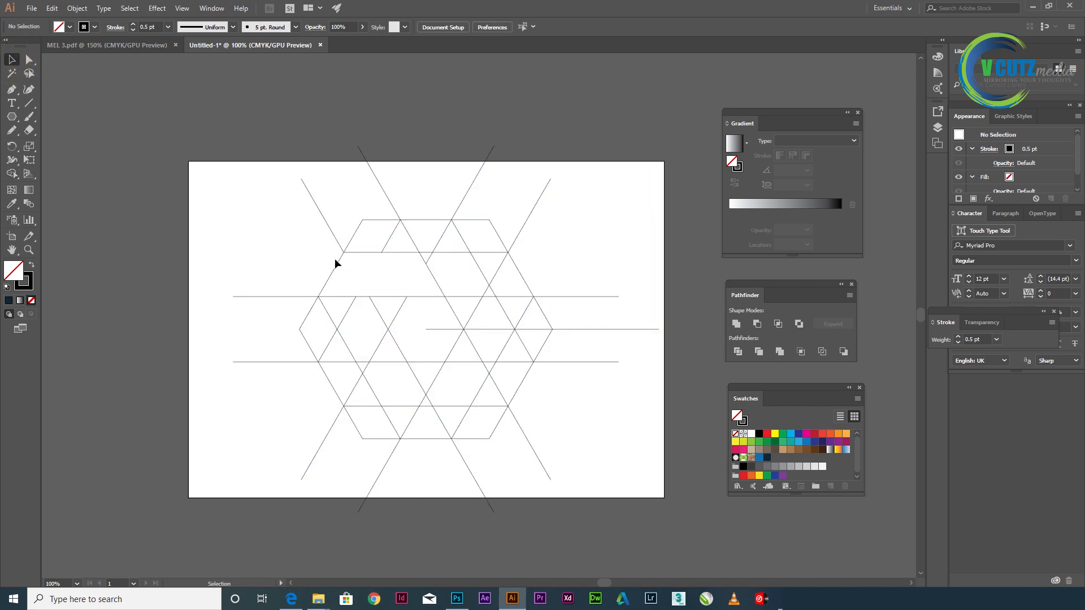
- Hide the merged trapezoid, the small triangle and the horizontal line that starts at the hexagon's centre
left_click(338, 262)
left_click(347, 310, "shift")
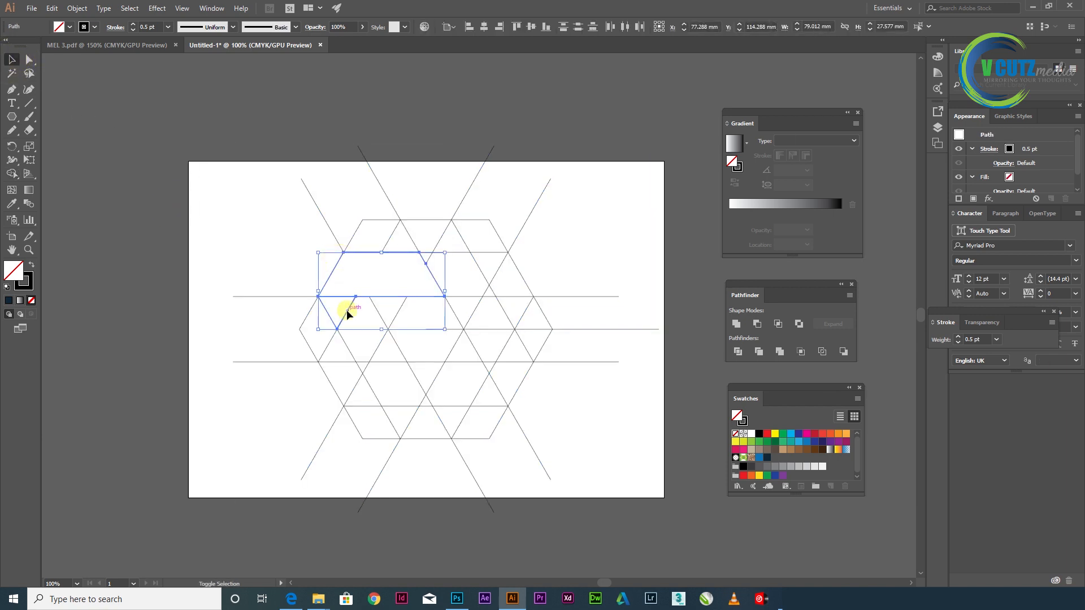
left_click(655, 329, "shift")
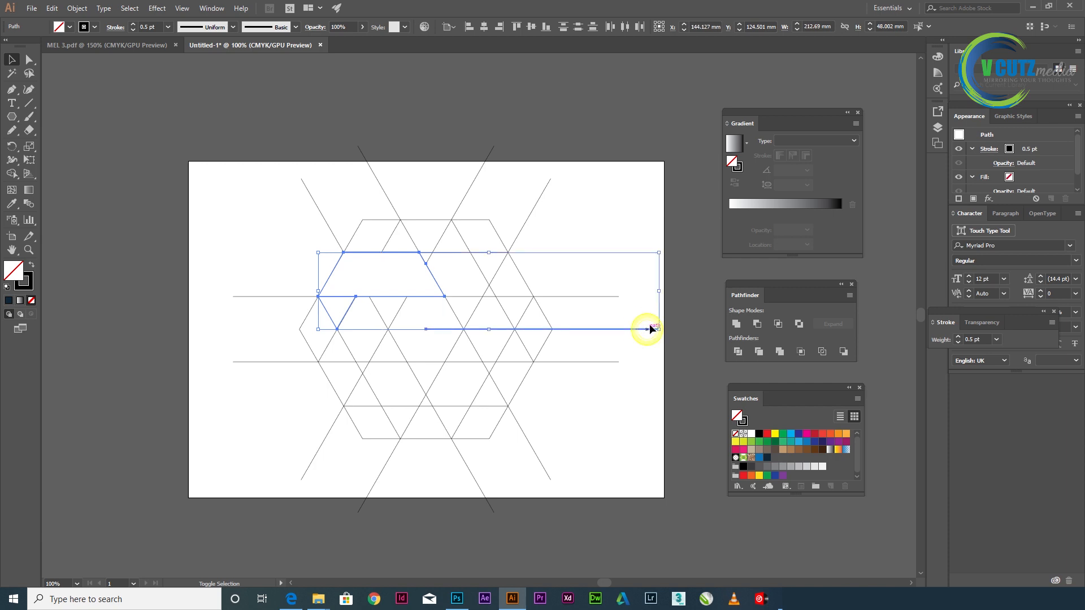
left_click(79, 8)
mouse_move(142, 103)
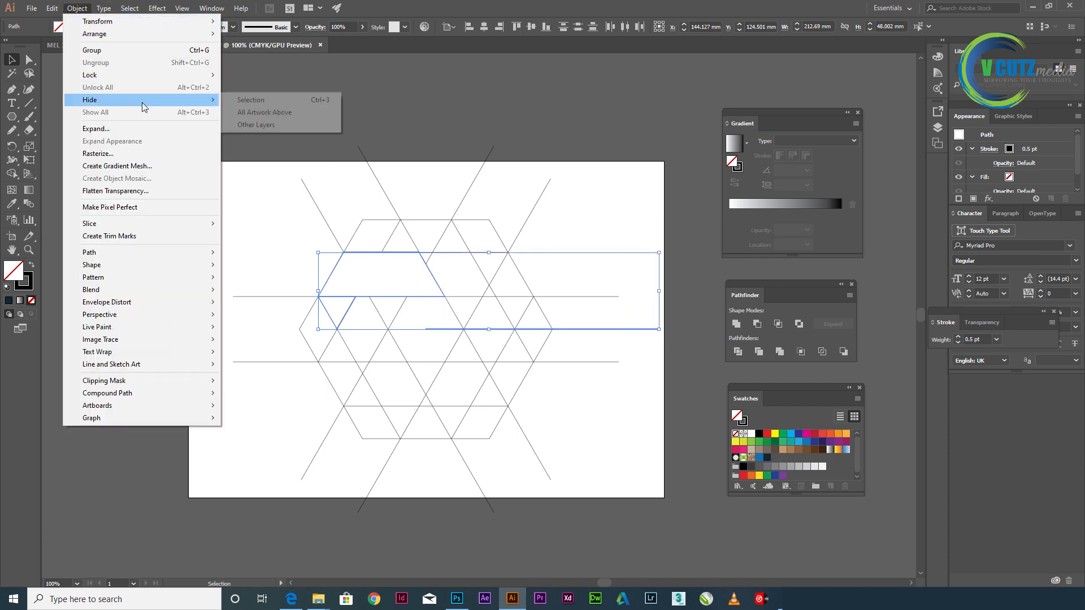
left_click(259, 100)
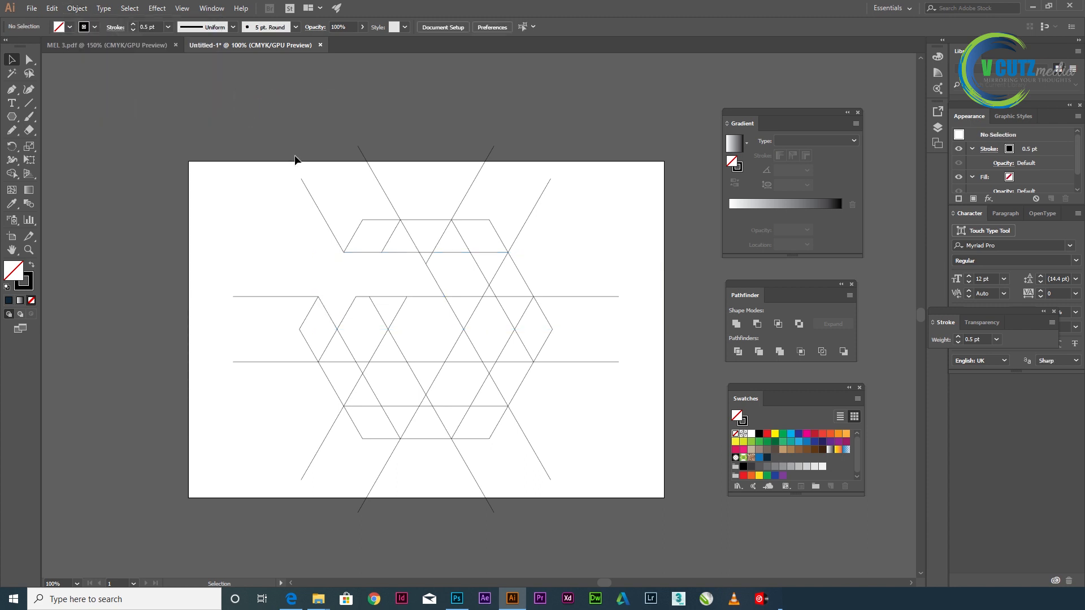
- Delete all the remaining construction linework and show the hidden trapezoid, triangle and centre line again
left_click_drag(250, 161, 632, 496)
key("Delete")
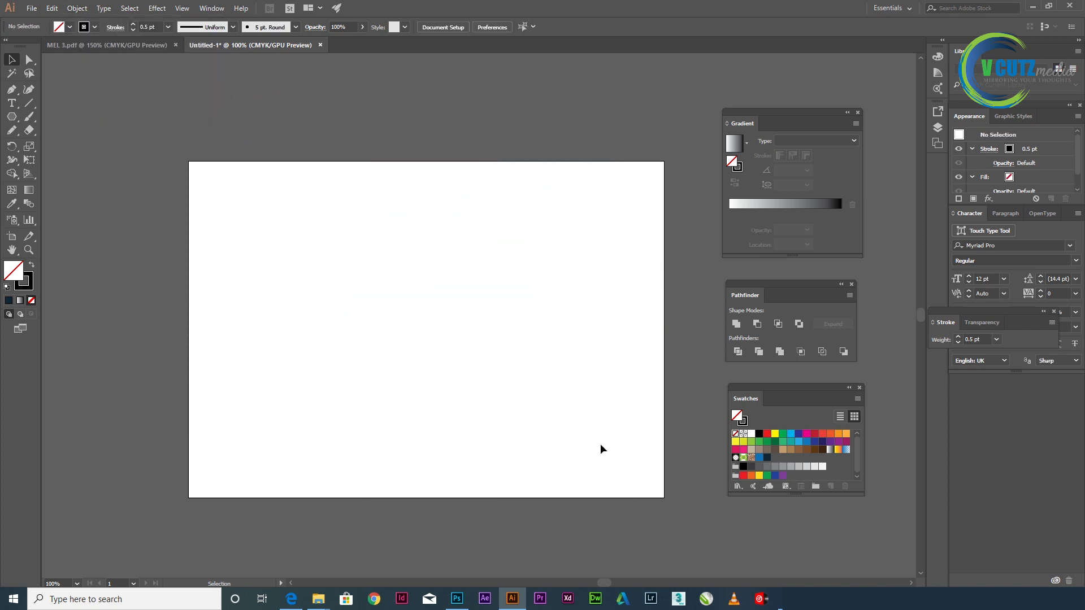
left_click(76, 8)
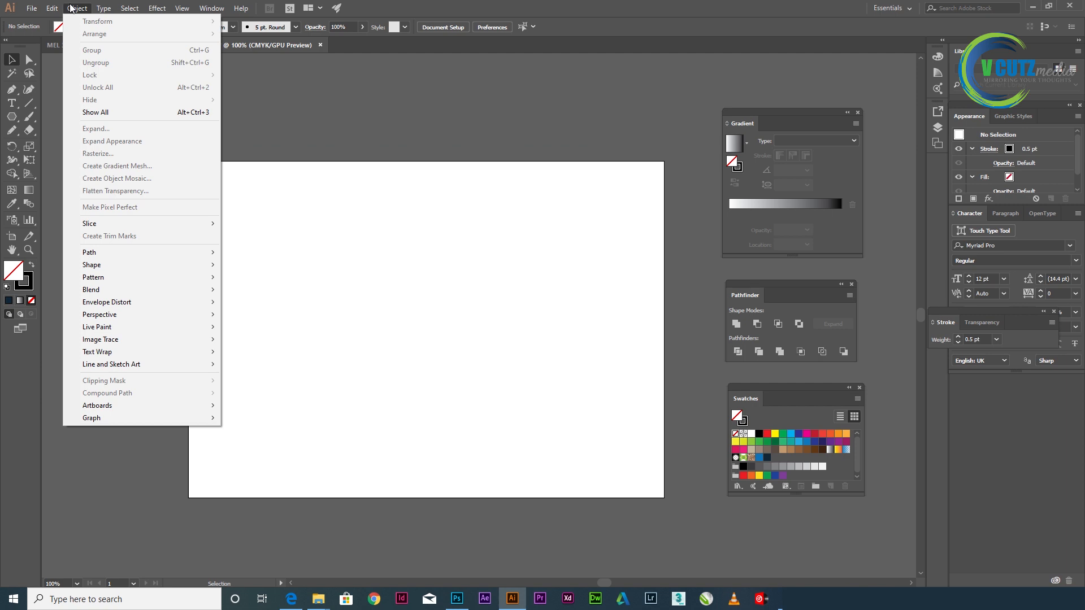
left_click(154, 112)
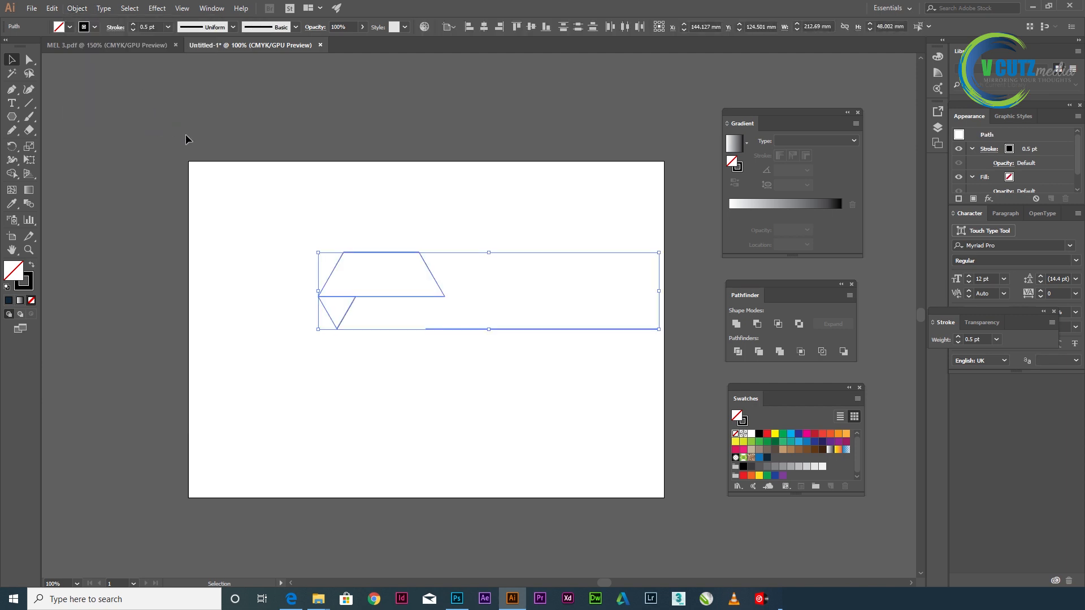
left_click(319, 365)
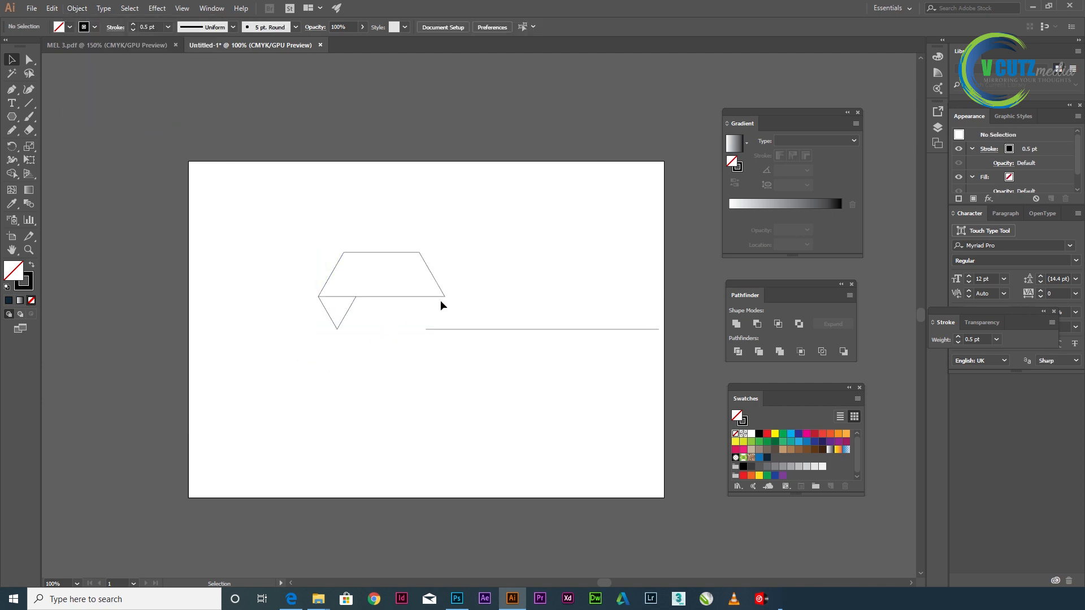
- Fill the trapezoid with dark red and the small triangle with orange
left_click_drag(448, 257, 298, 313)
left_click(373, 379)
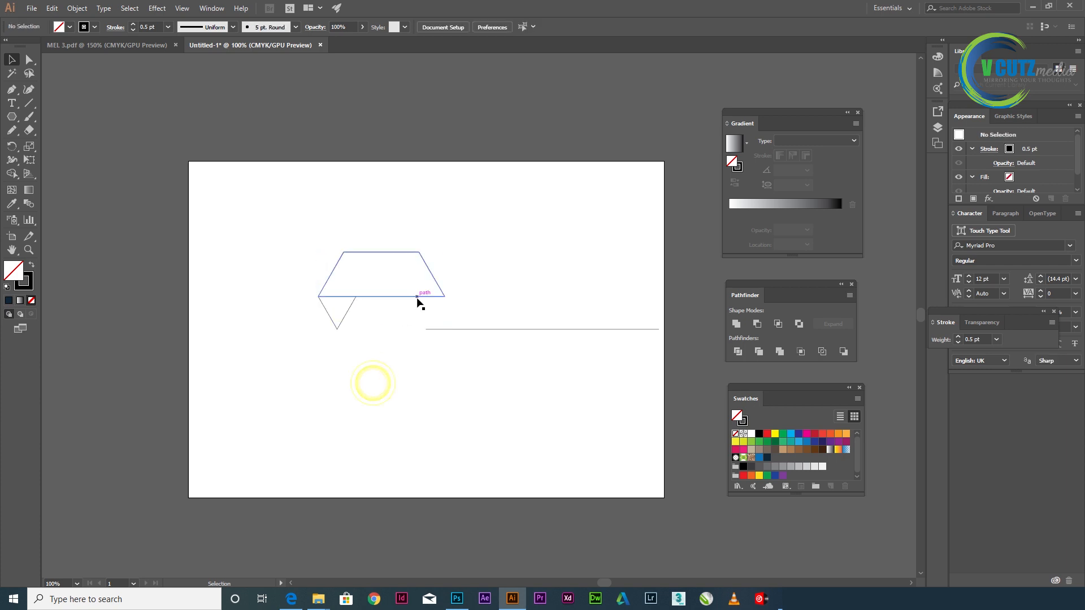
left_click(417, 298)
left_click(814, 434)
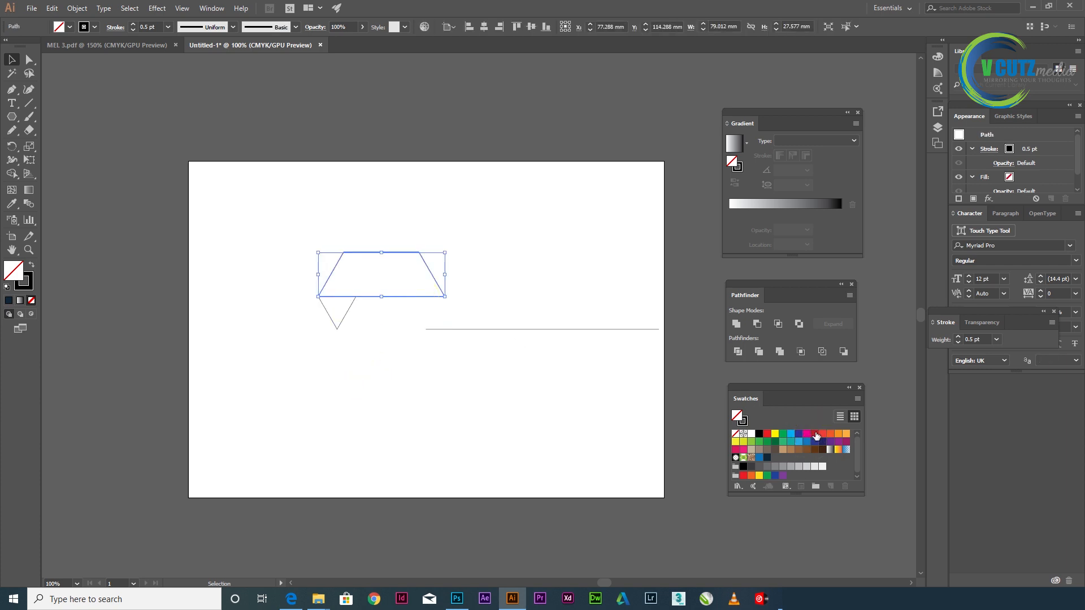
left_click(440, 426)
left_click(347, 314)
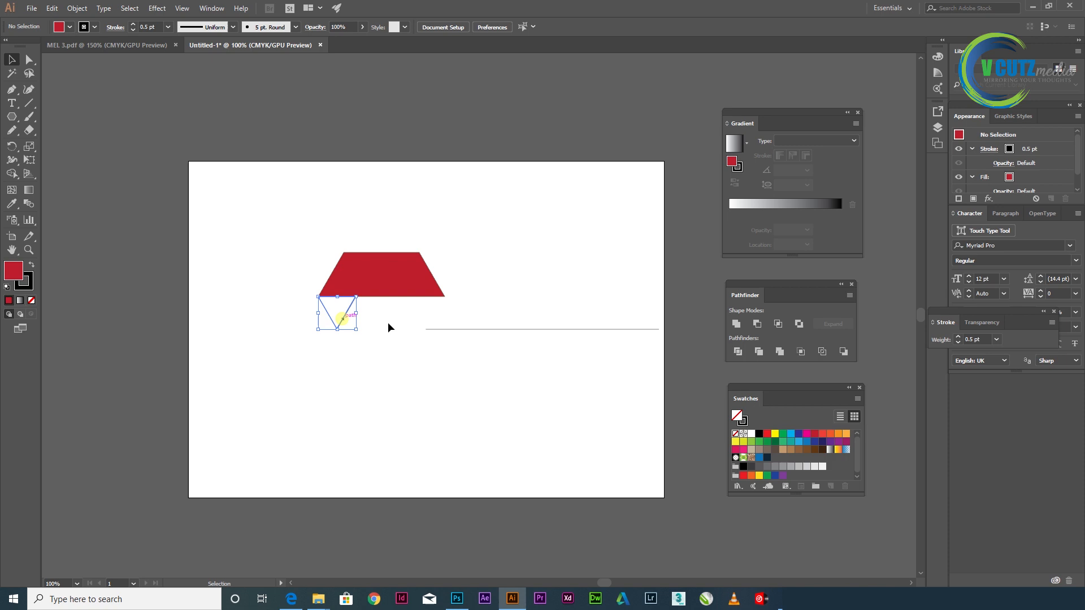
left_click(831, 436)
left_click(369, 415)
- Set the stroke weight of the trapezoid and the triangle to 6 pt
left_click_drag(440, 244, 310, 314)
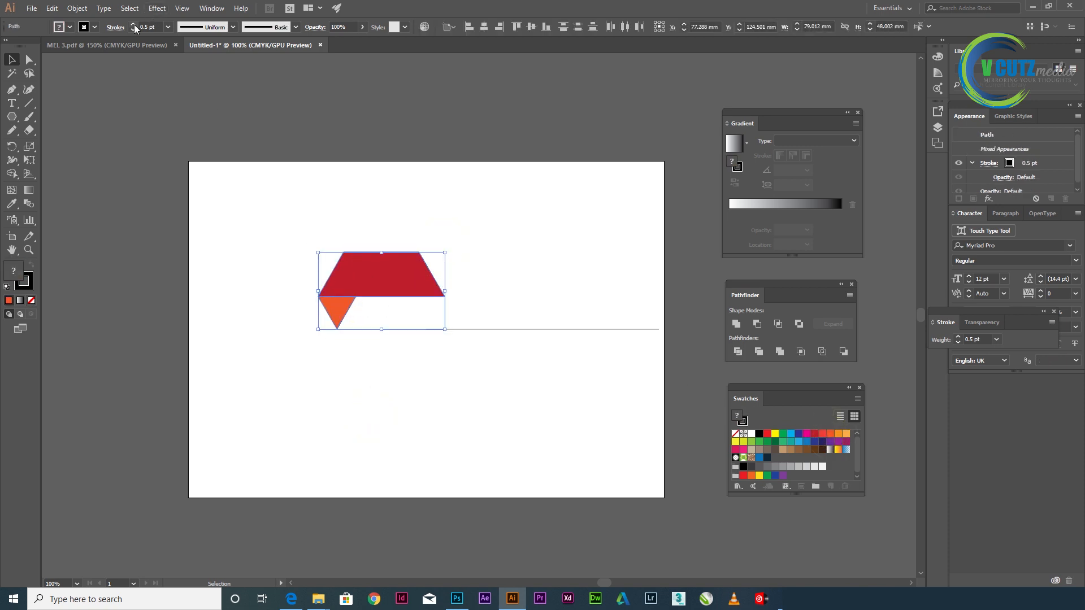
left_click(157, 25)
key("Return")
left_click(318, 348)
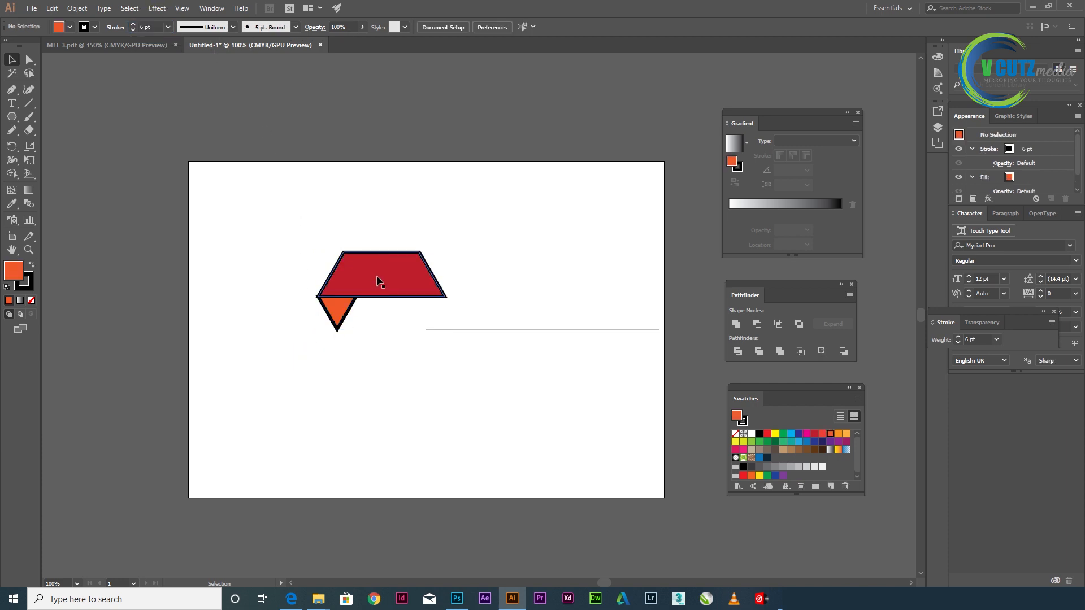
- Expand the fill and stroke of the trapezoid and the triangle into separate shapes
left_click_drag(455, 230, 293, 304)
left_click(77, 9)
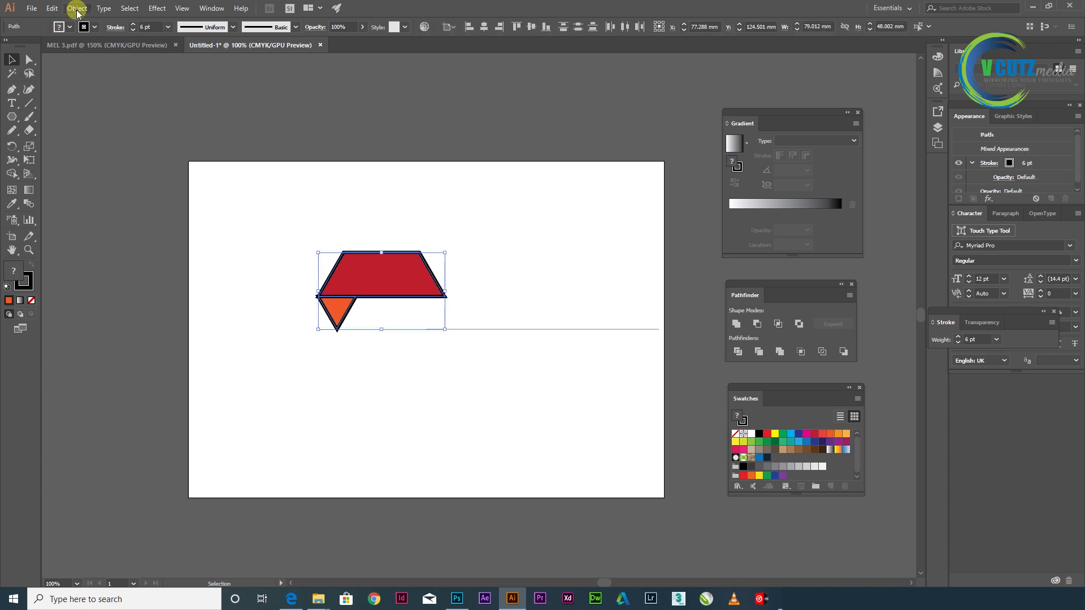
left_click(127, 128)
left_click(488, 362)
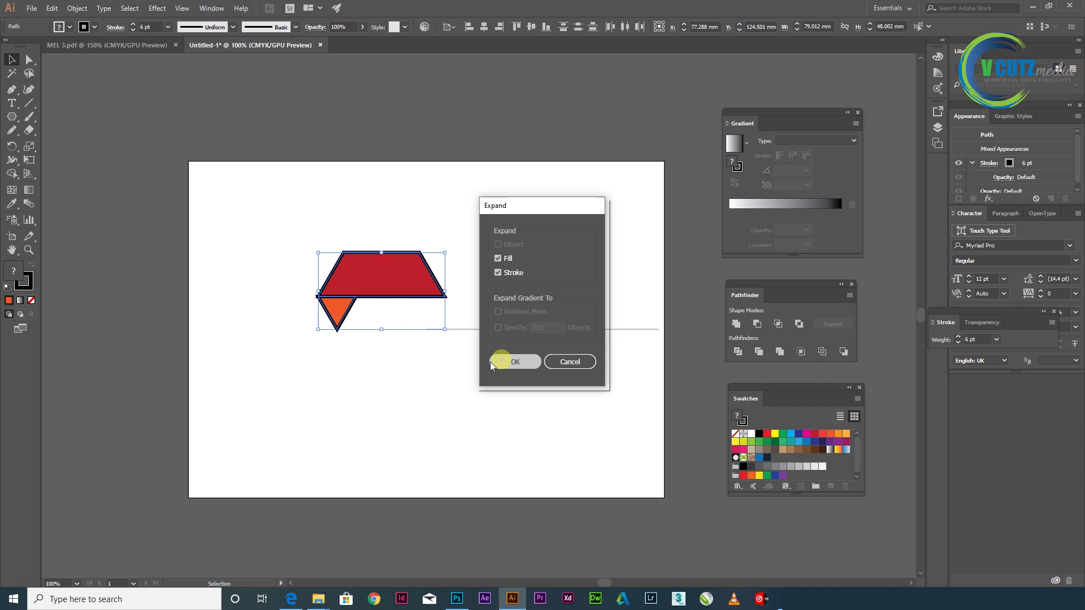
left_click(353, 384)
- Cut the expanded black outlines away from the trapezoid and the triangle with Minus Front, one shape at a time
left_click(417, 277)
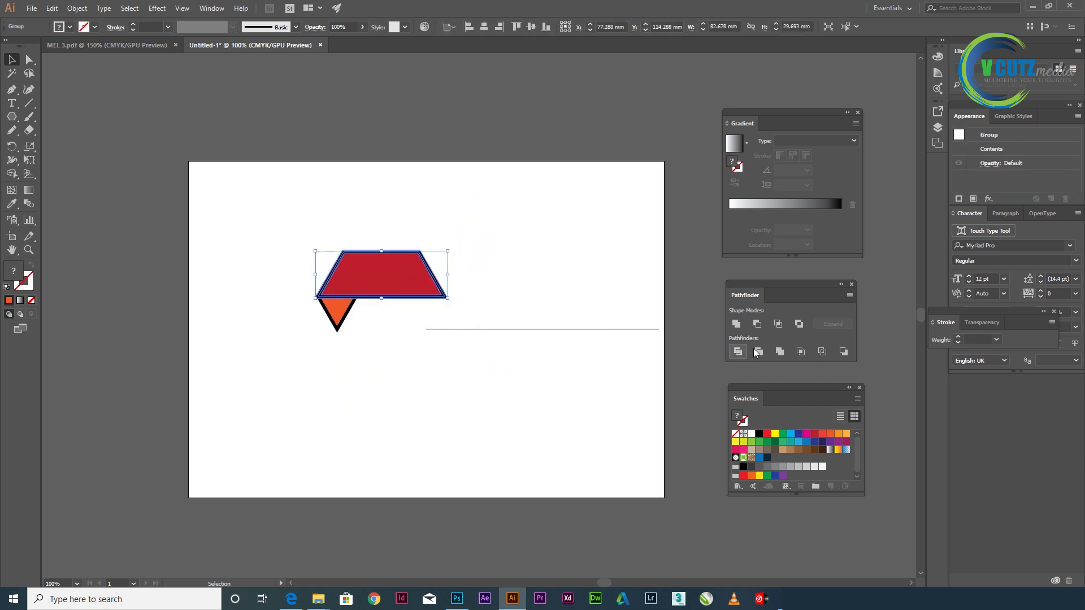
left_click(757, 323)
left_click(423, 391)
left_click_drag(375, 362, 304, 312)
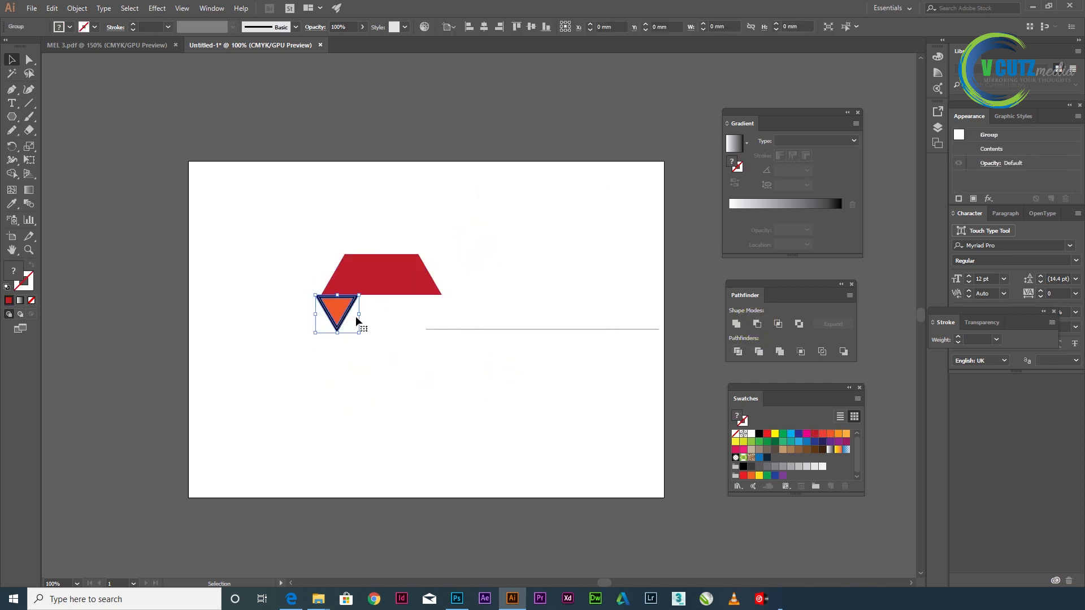
left_click(757, 324)
left_click(442, 377)
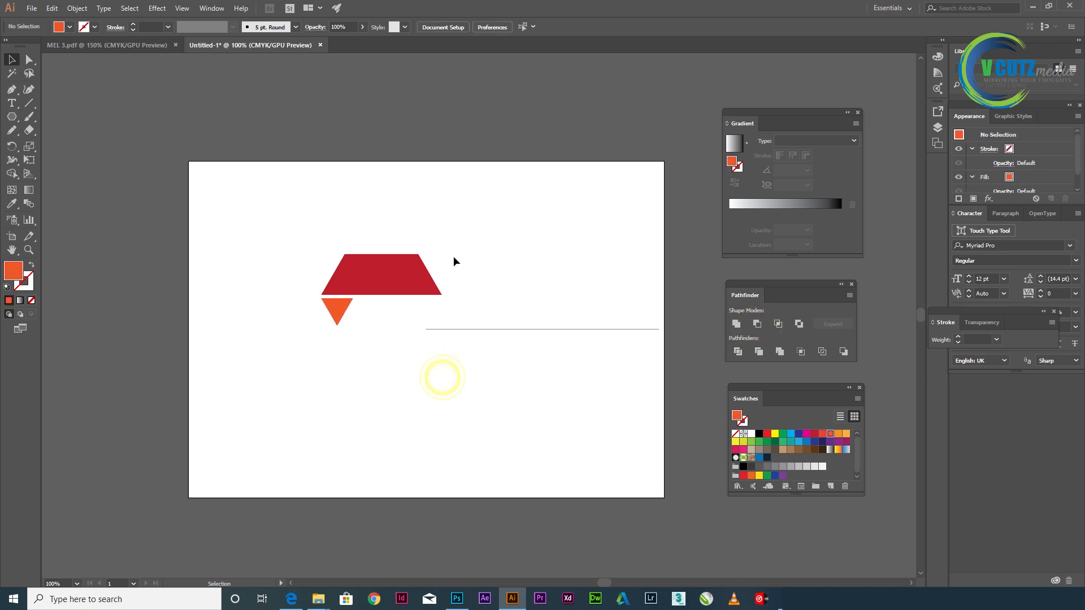
- Group the red trapezoid and the orange triangle
left_click_drag(453, 256, 296, 303)
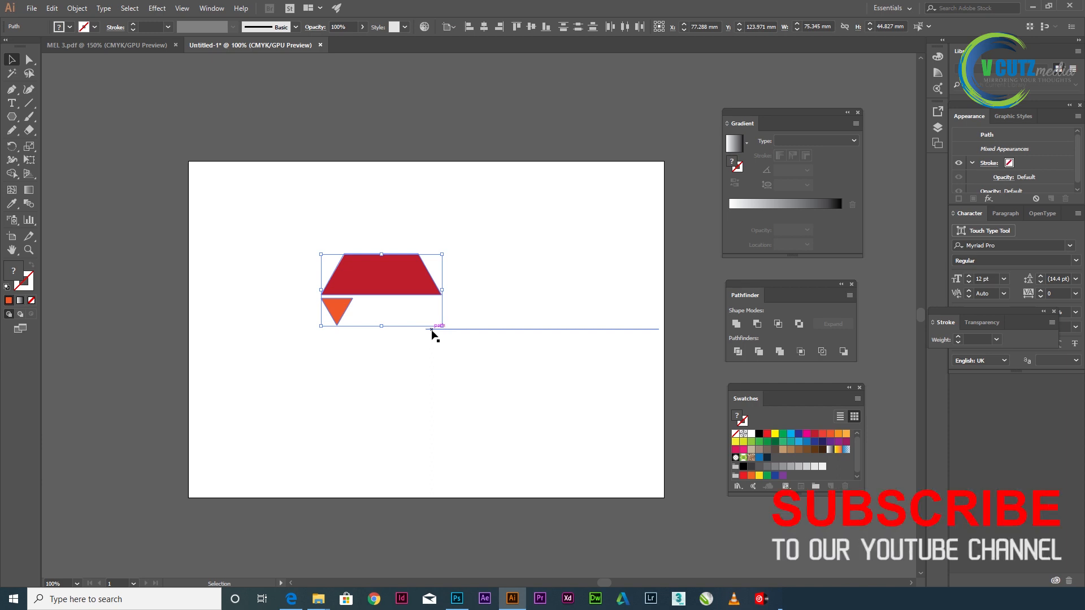
key("a")
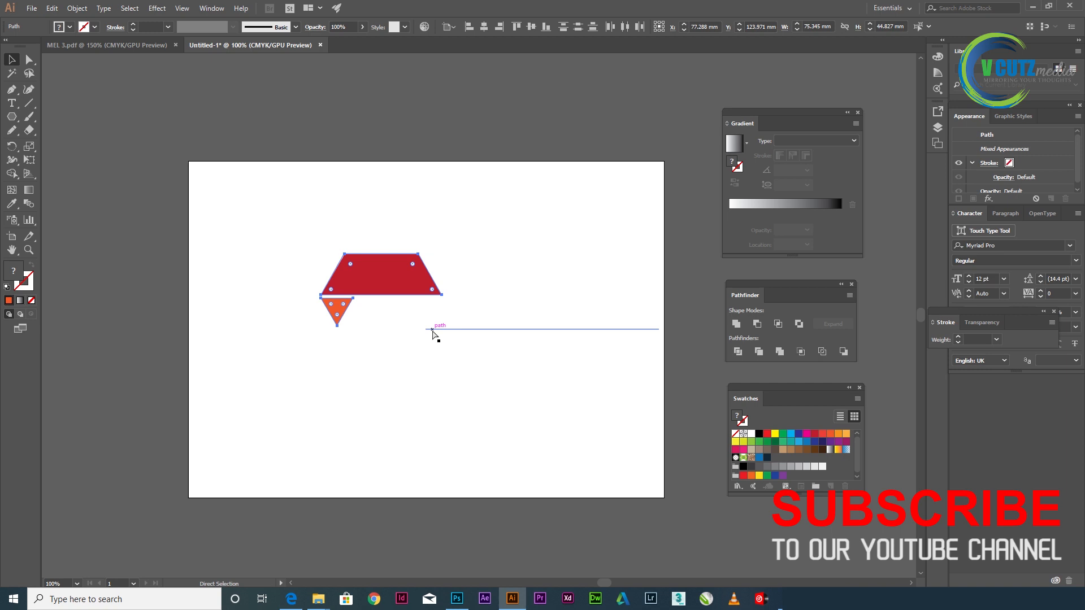
left_click(77, 8)
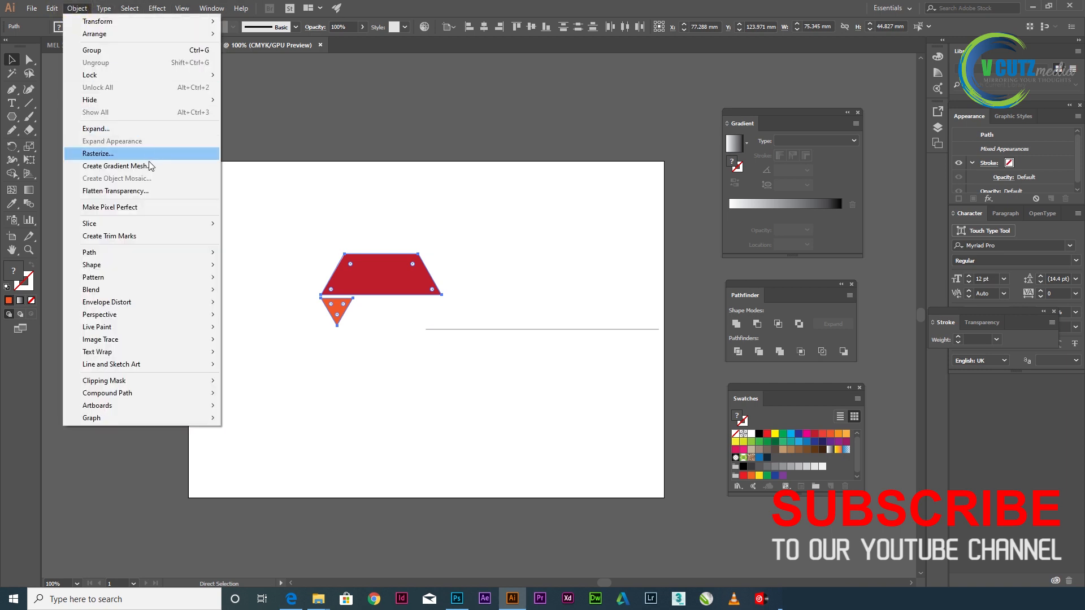
left_click(152, 50)
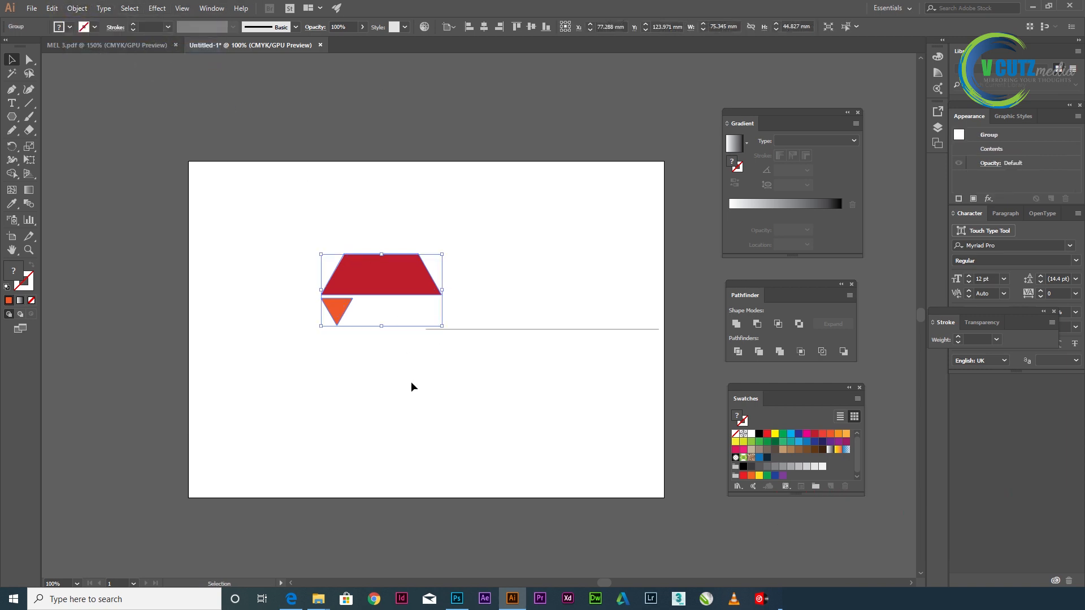
- Try to rotate the trapezoid and triangle group about the construction line's inner endpoint
left_click(410, 385)
left_click(409, 291)
key("r")
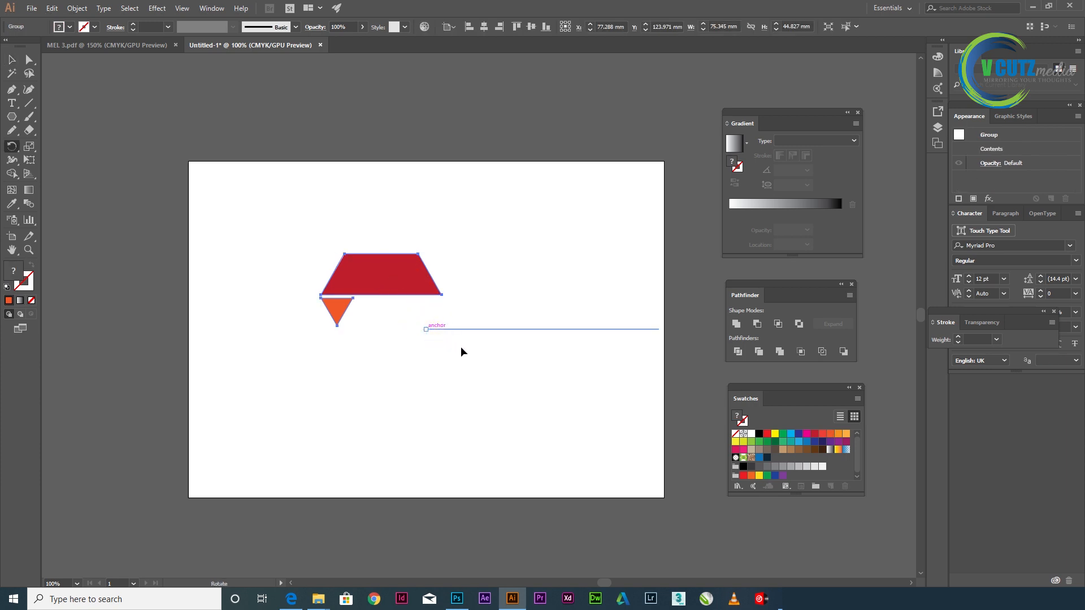
left_click(425, 329, "alt")
left_click(650, 223)
key("ctrl+z")
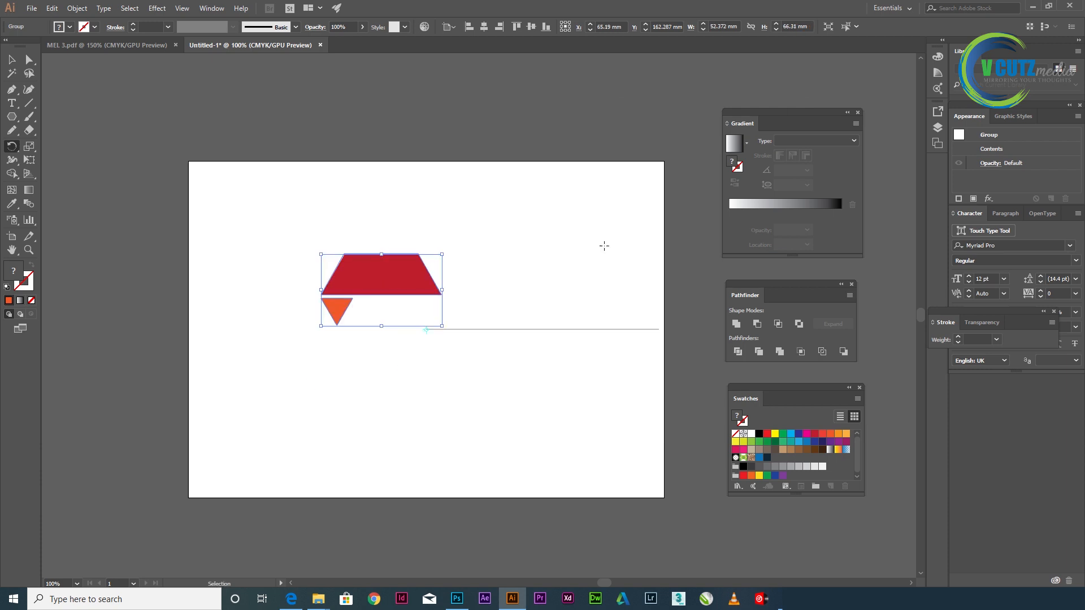
- Ungroup the red trapezoid and the orange triangle, leaving both deselected
key("v")
left_click(230, 244)
left_click(336, 311)
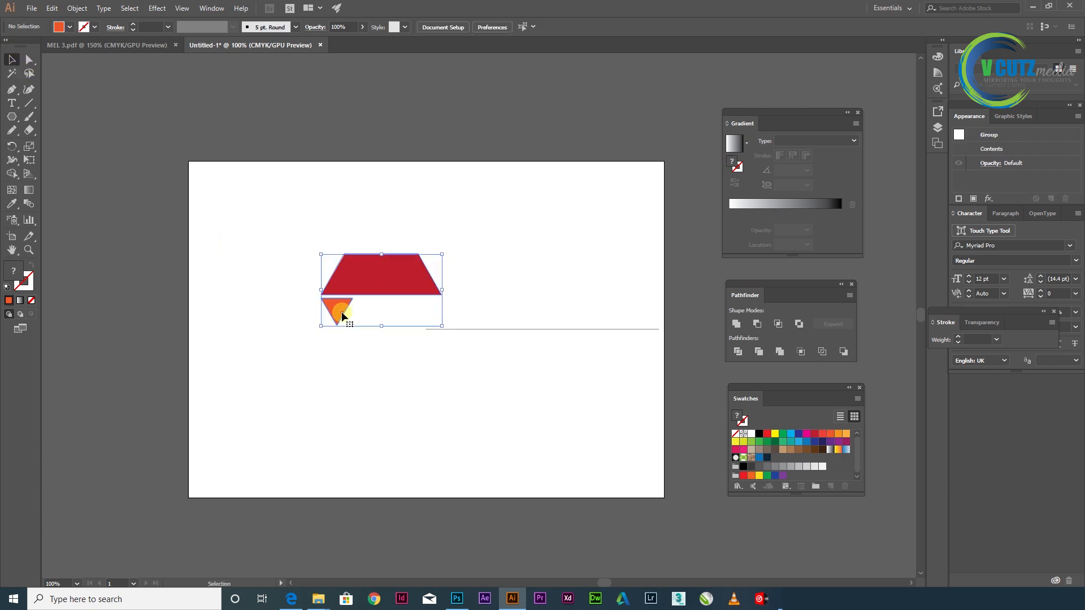
right_click(344, 317)
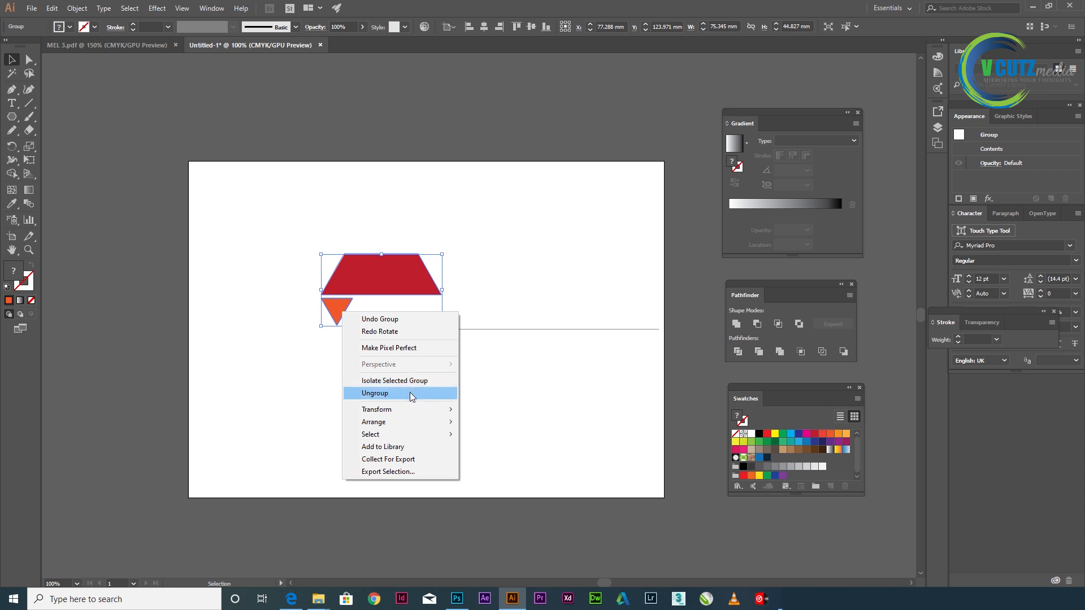
left_click(410, 394)
left_click(315, 401)
- Recolour the orange triangle with the trapezoid's red fill by sampling it with the Eyedropper
left_click(333, 317)
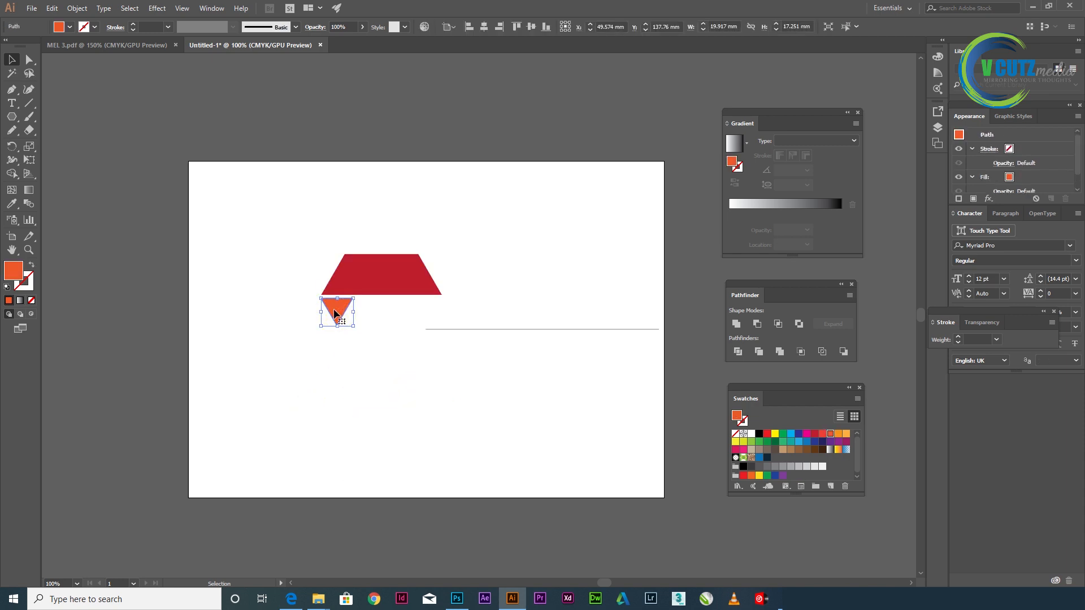
key("i")
left_click(381, 264)
left_click(11, 60)
- Rotate a copy of the trapezoid and triangle 60° about the line's inner endpoint, repeating the transform until six pairs complete the ring
left_click_drag(261, 249, 373, 344)
key("r")
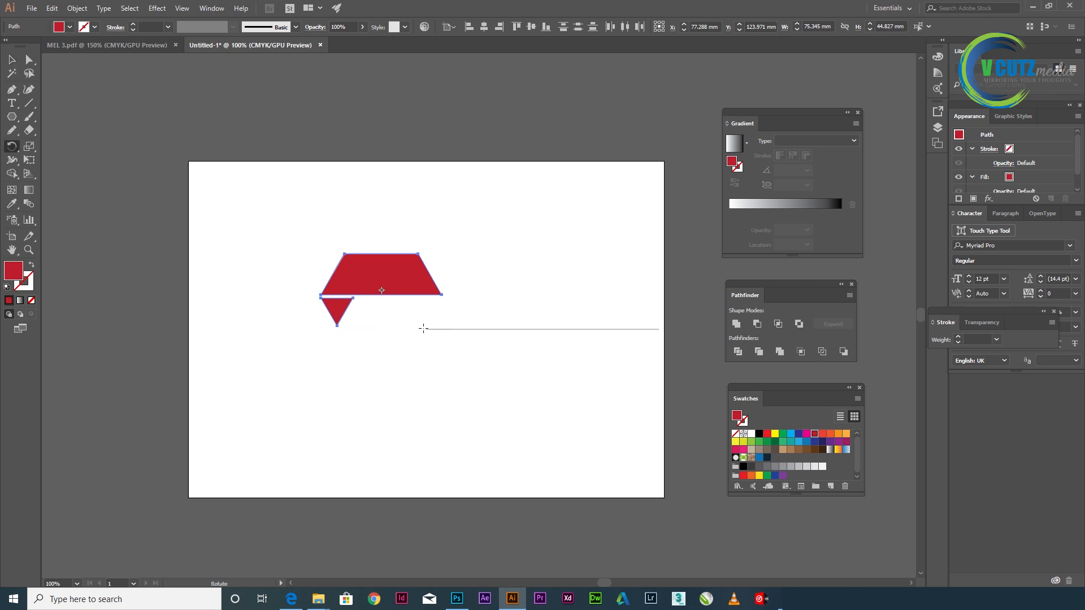
left_click(426, 329, "alt")
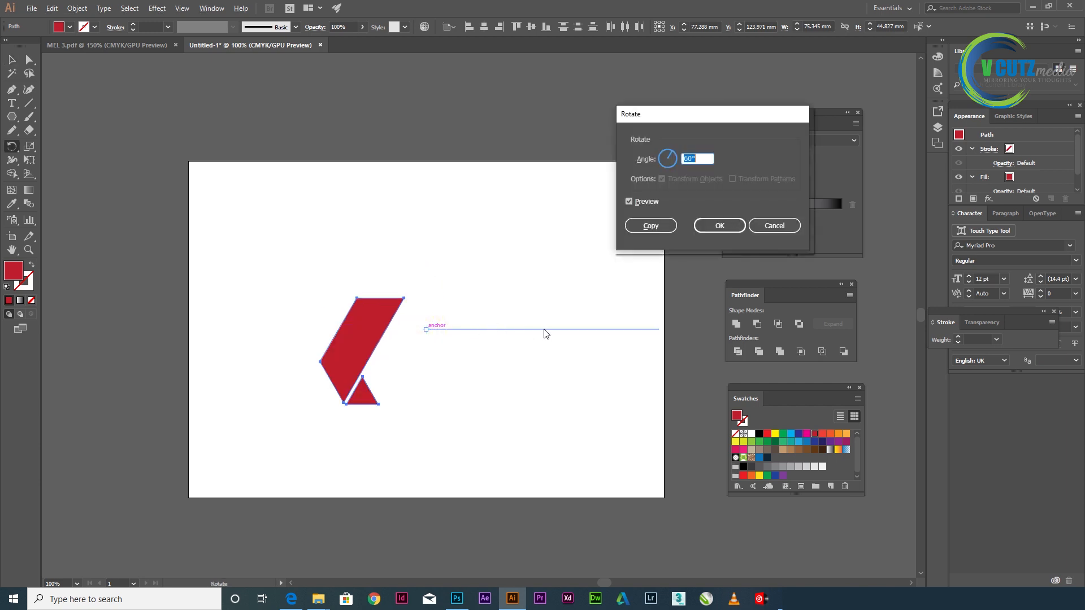
left_click(644, 226)
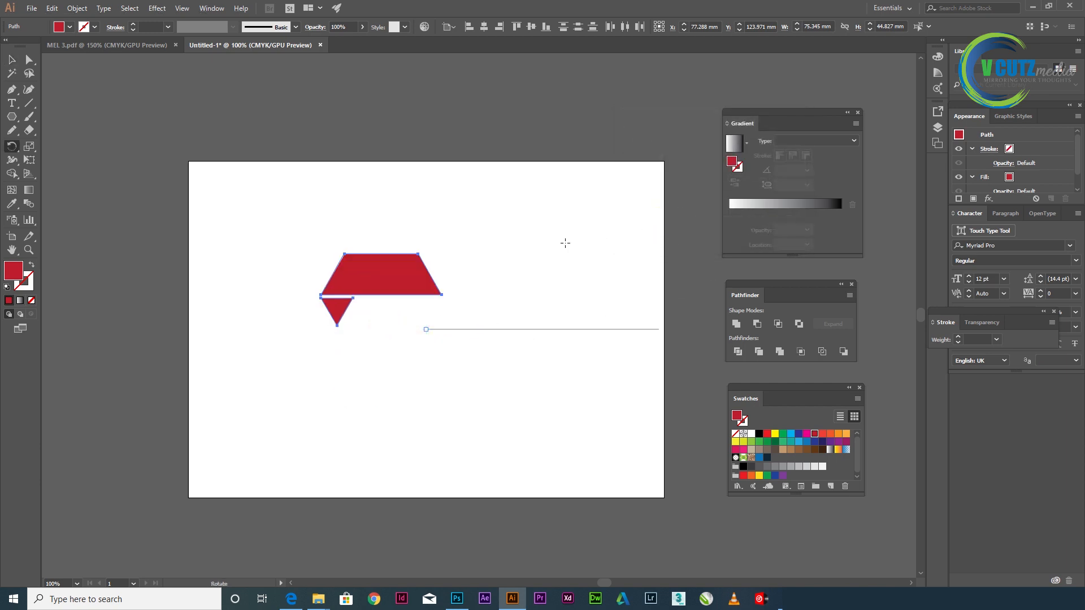
key("ctrl+d")
key("ctrl+d")
key("ctrl+d")
key("ctrl+d")
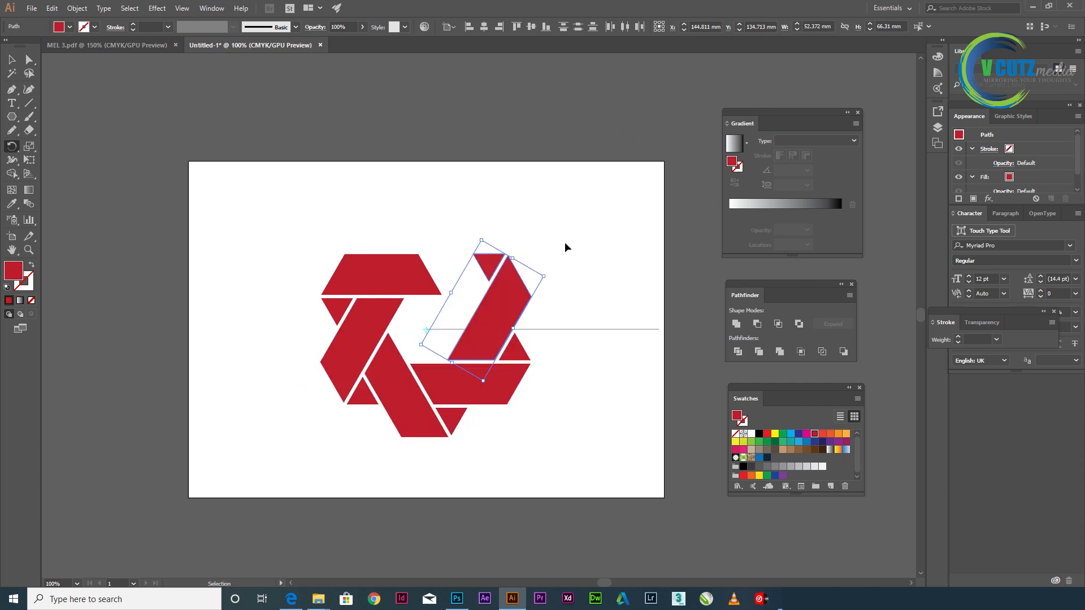
left_click(12, 59)
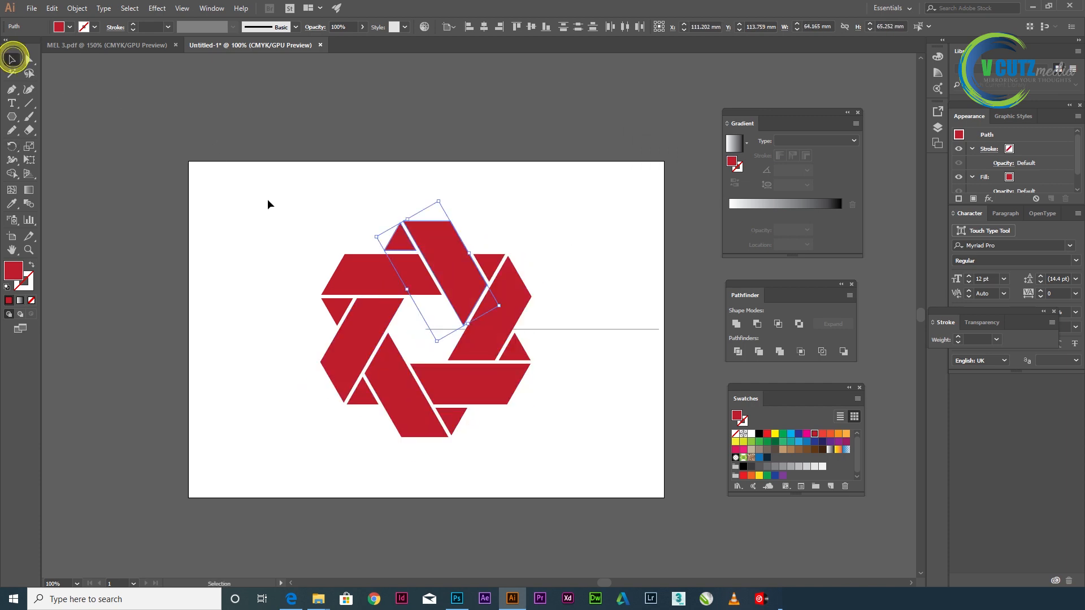
- Delete the horizontal construction line and make all the red shapes one compound path
left_click(268, 200)
left_click_drag(612, 300, 642, 342)
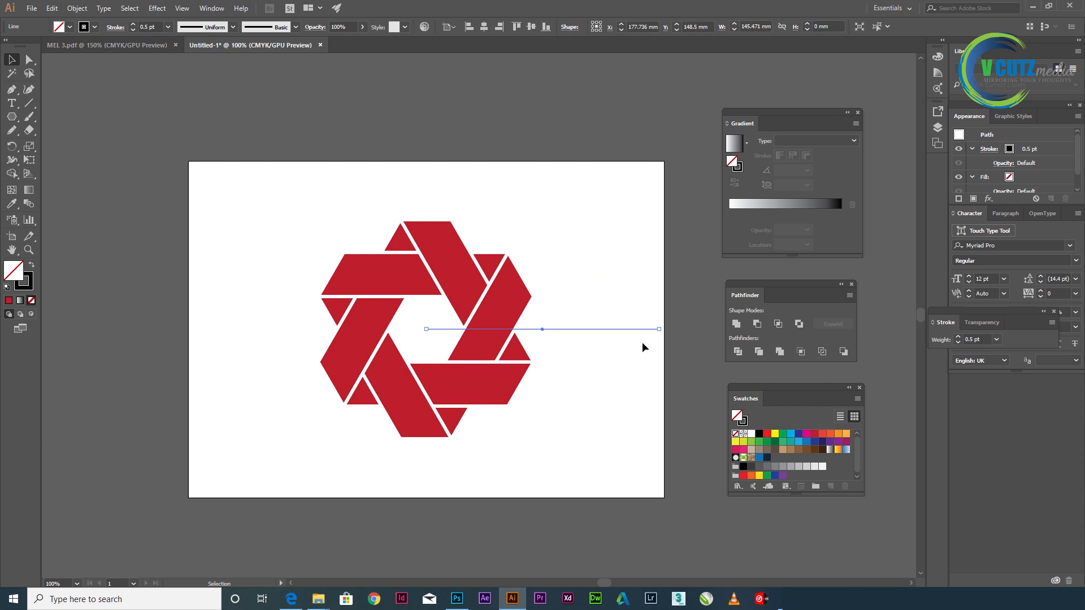
key("Delete")
left_click_drag(591, 224, 256, 428)
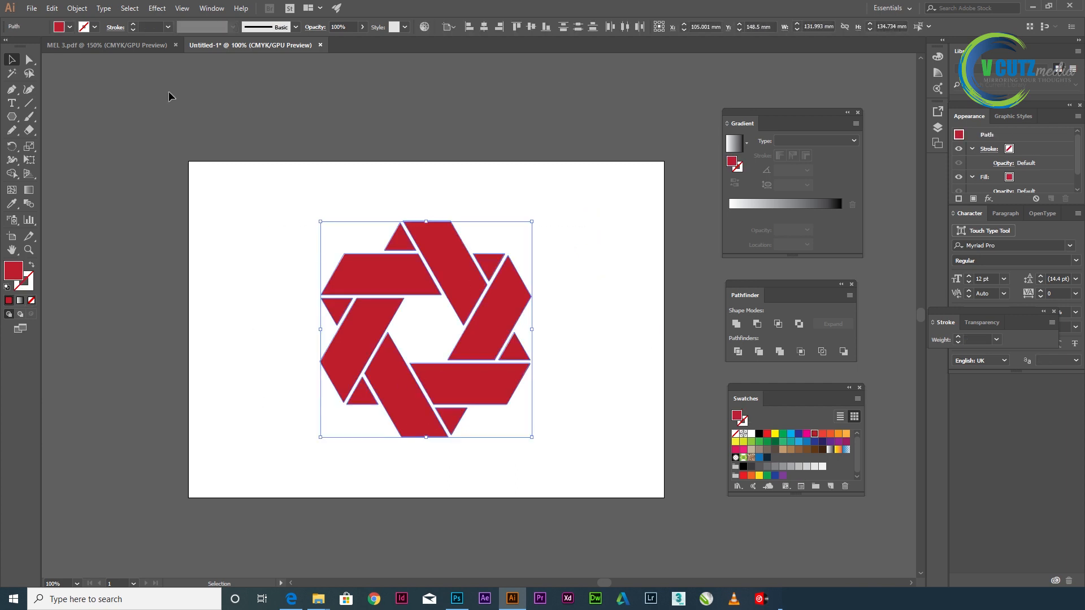
left_click(78, 8)
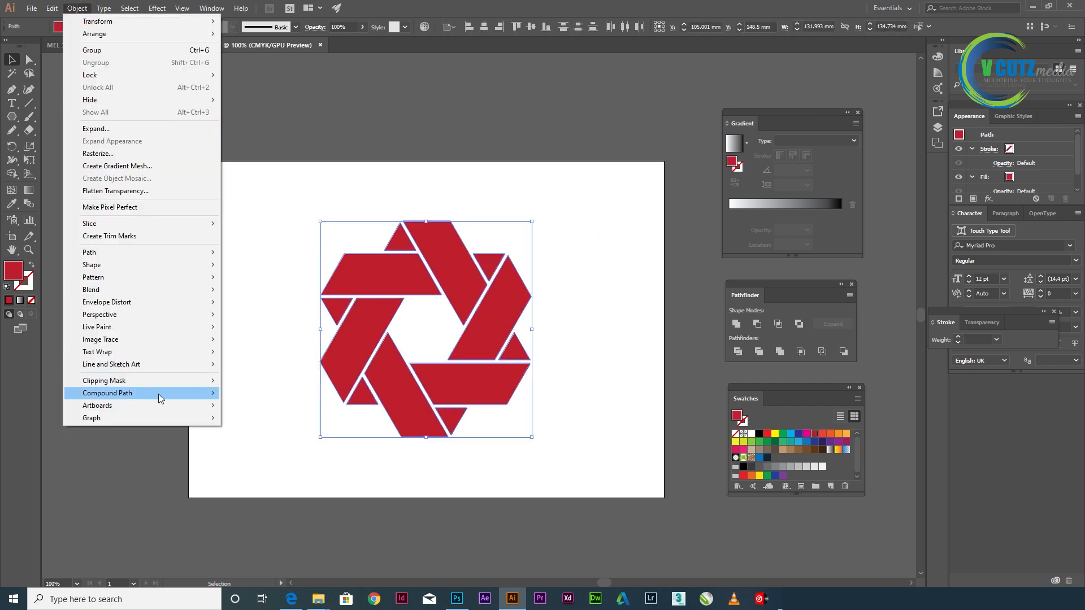
left_click(243, 394)
left_click(268, 391)
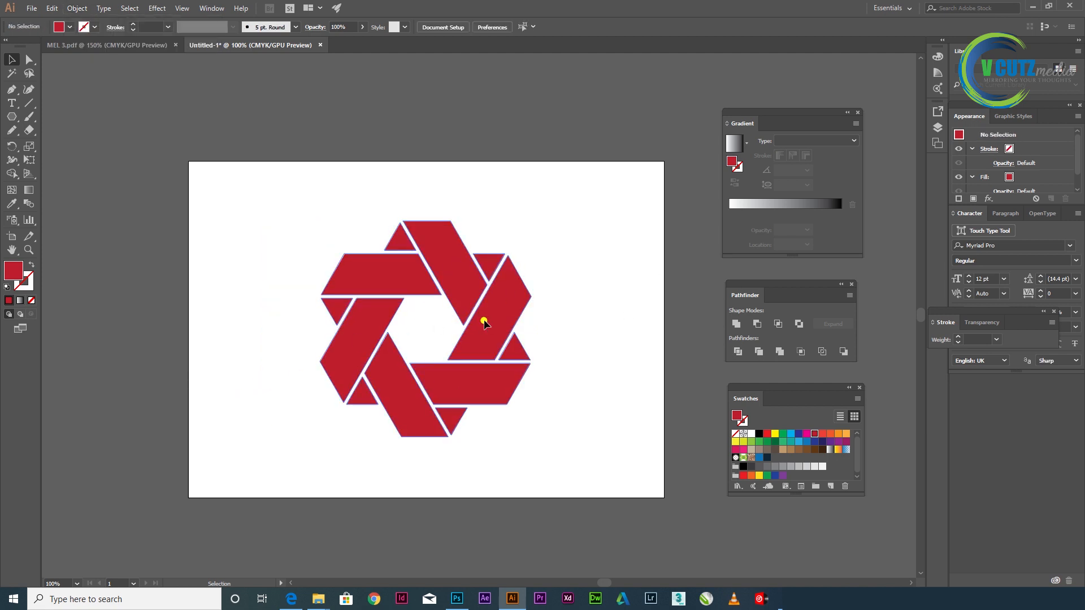
- Try moving the compound-path logo sideways across the artboard, undoing the move
left_click_drag(484, 323, 598, 308)
key("ctrl+z")
left_click(578, 300)
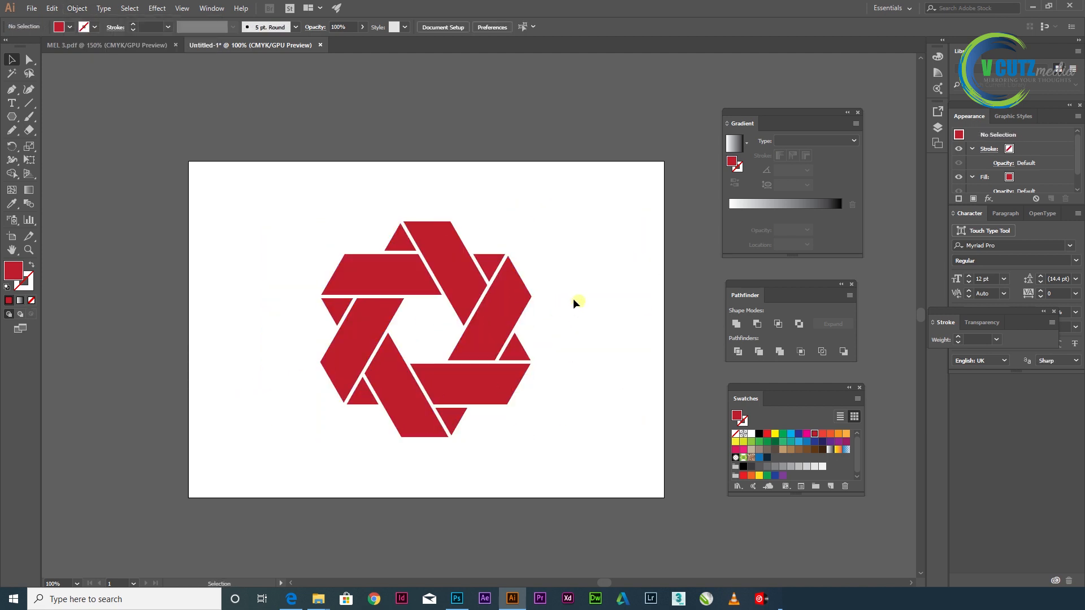
- Fill the logo with a linear gradient running from the blue swatch to the dark navy swatch
left_click(496, 285)
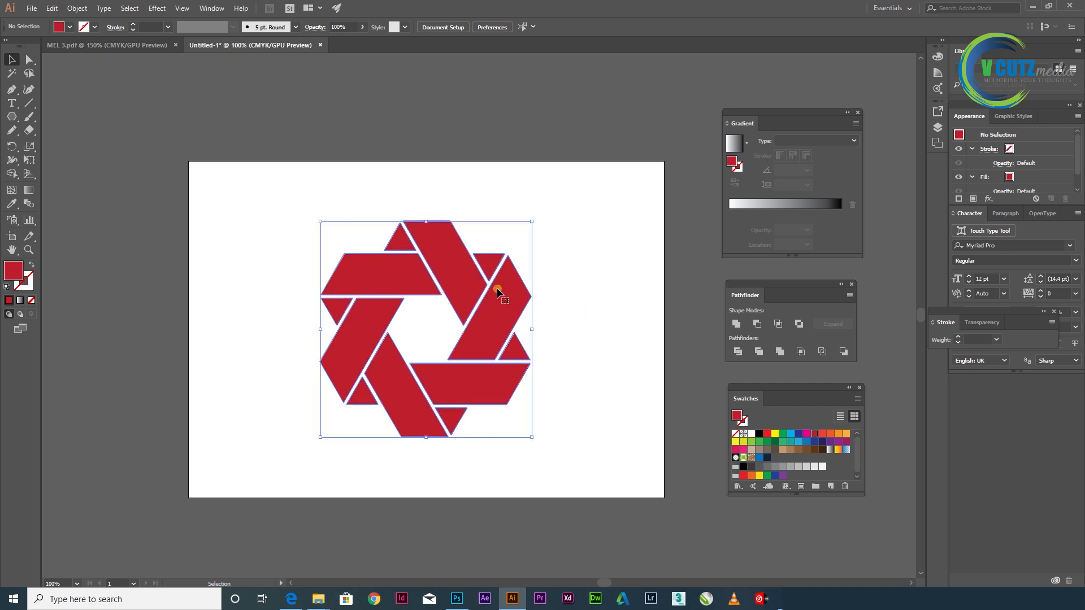
left_click(737, 207)
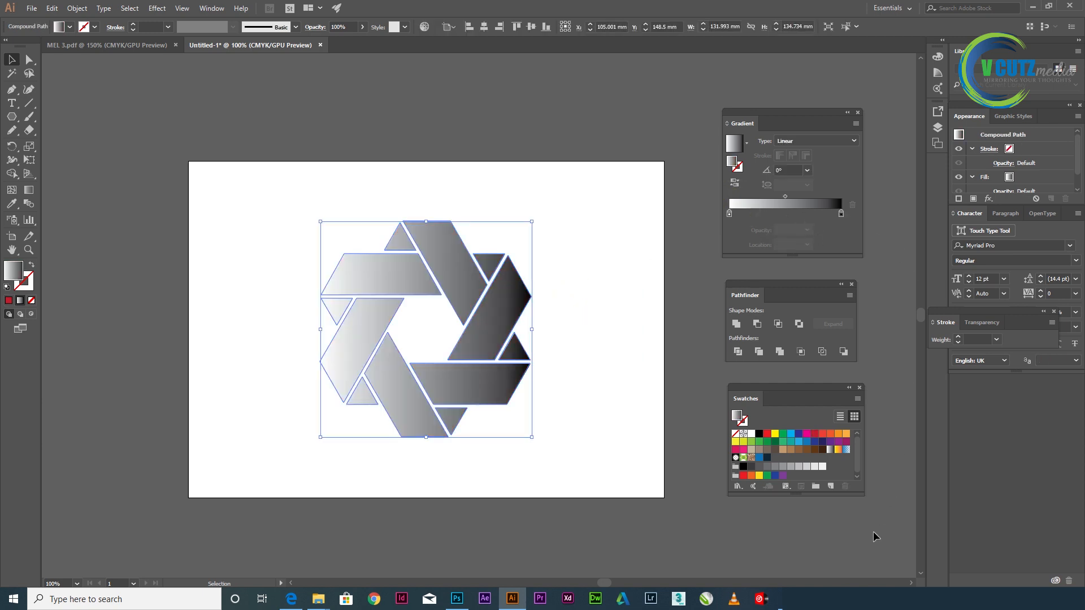
left_click(759, 457)
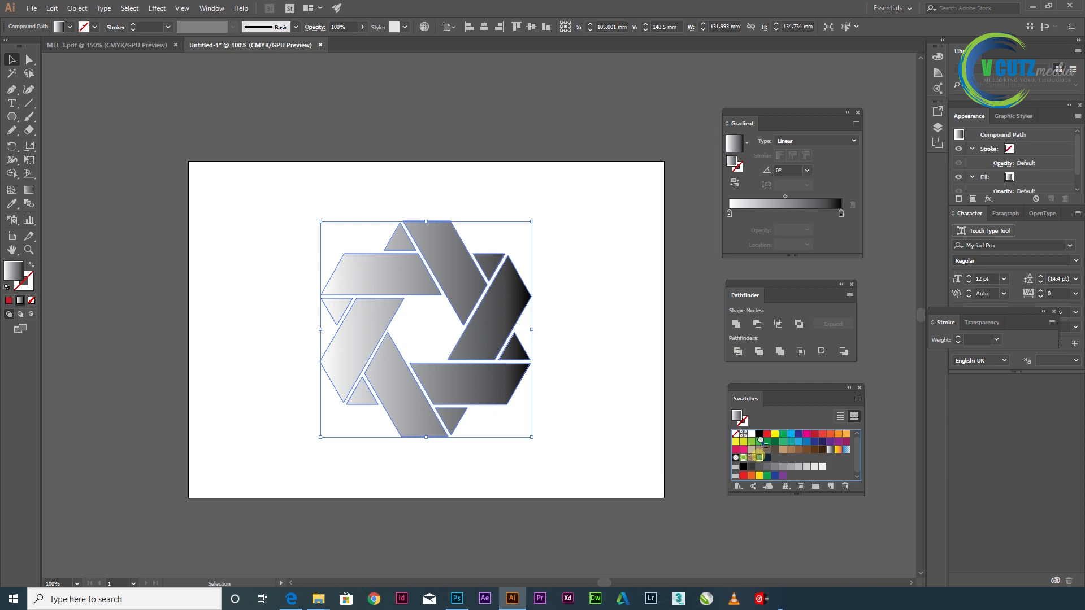
left_click(728, 215)
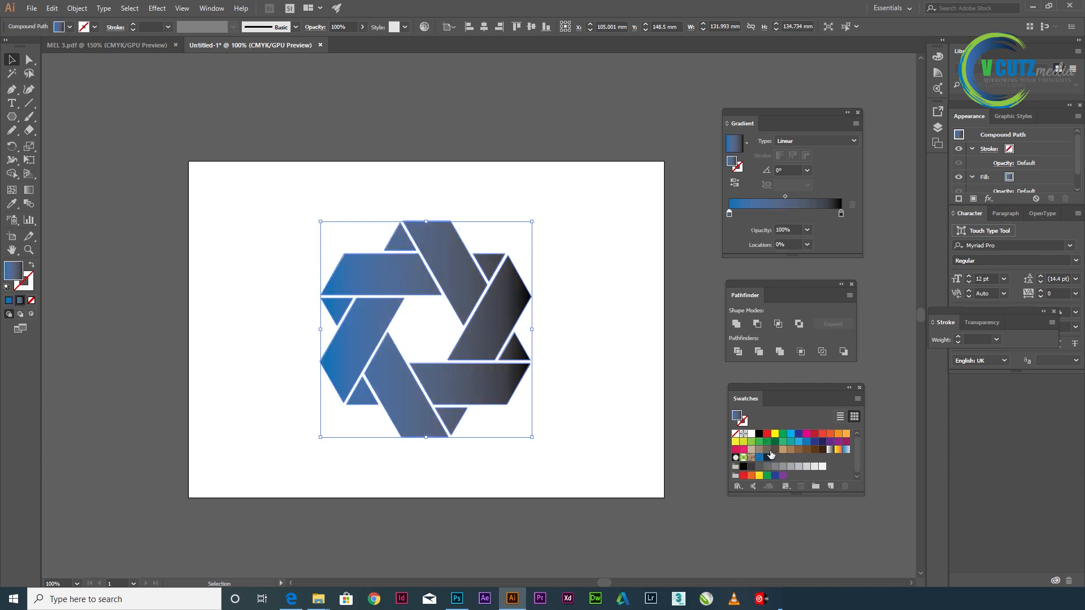
left_click_drag(766, 459, 840, 214)
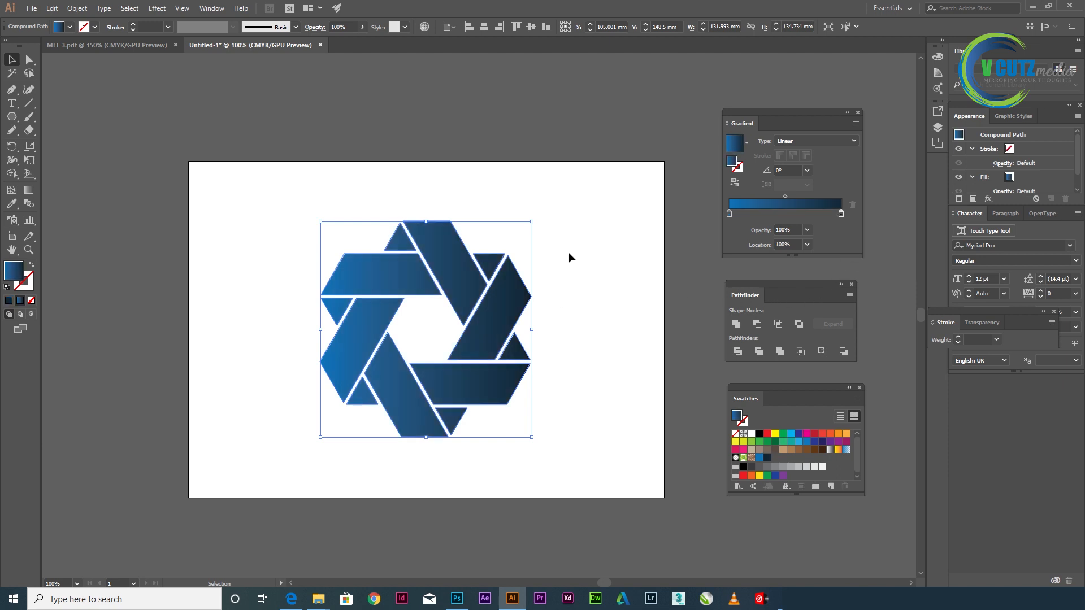
- Change the logo's gradient type to Radial and stretch its radius beyond the logo's outer edge
key("g")
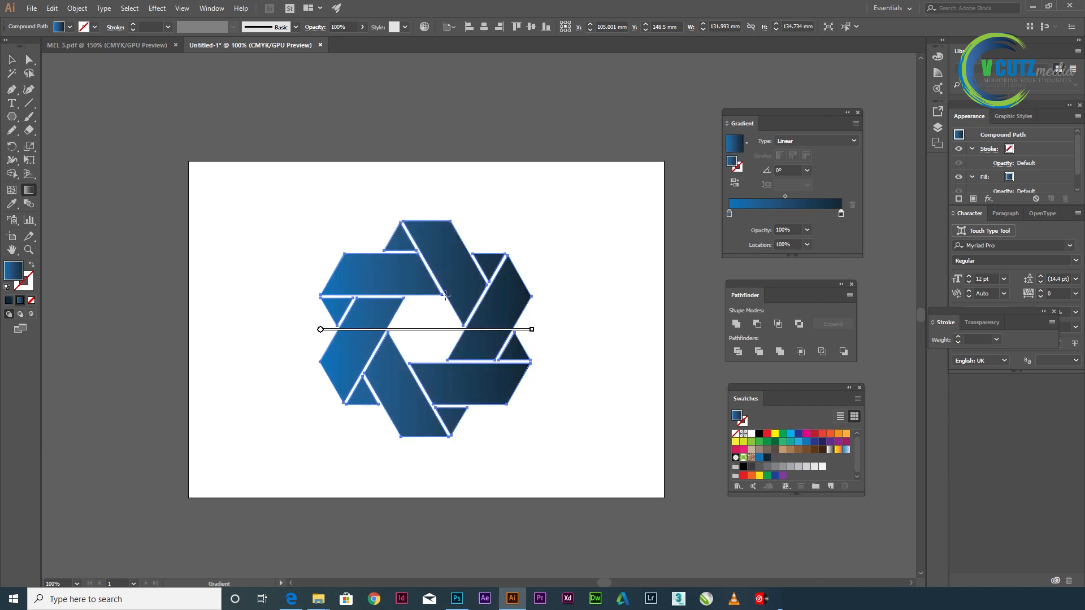
left_click(805, 167)
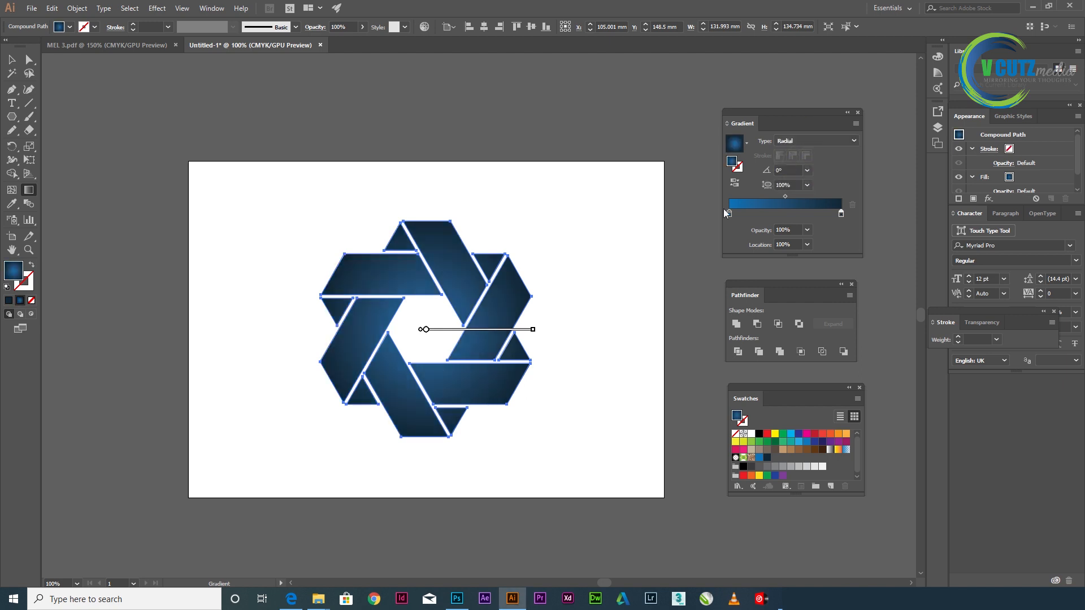
left_click_drag(534, 330, 595, 331)
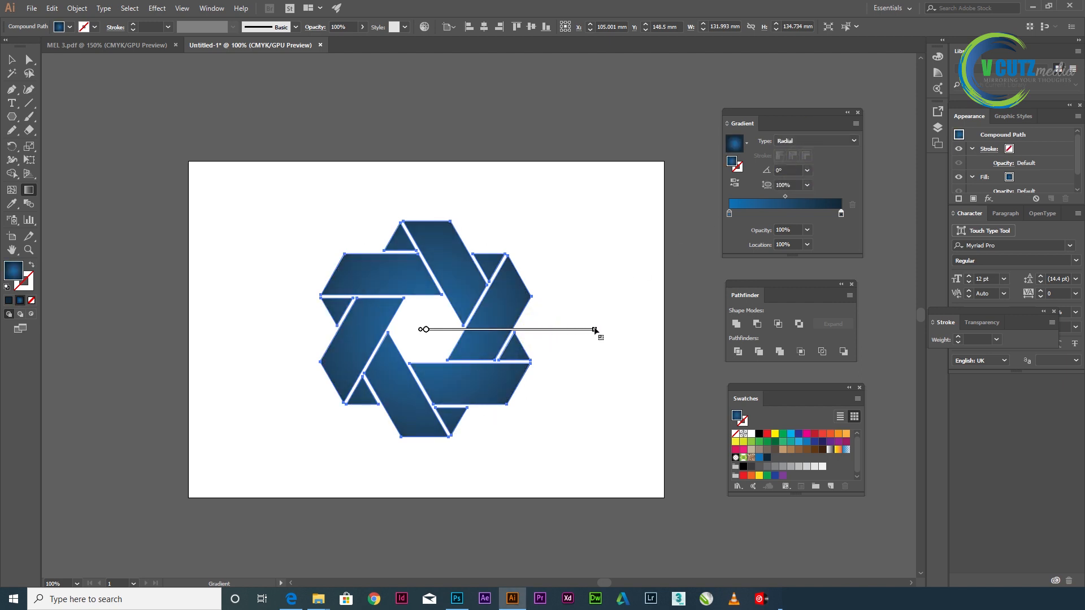
left_click(11, 59)
left_click(115, 189)
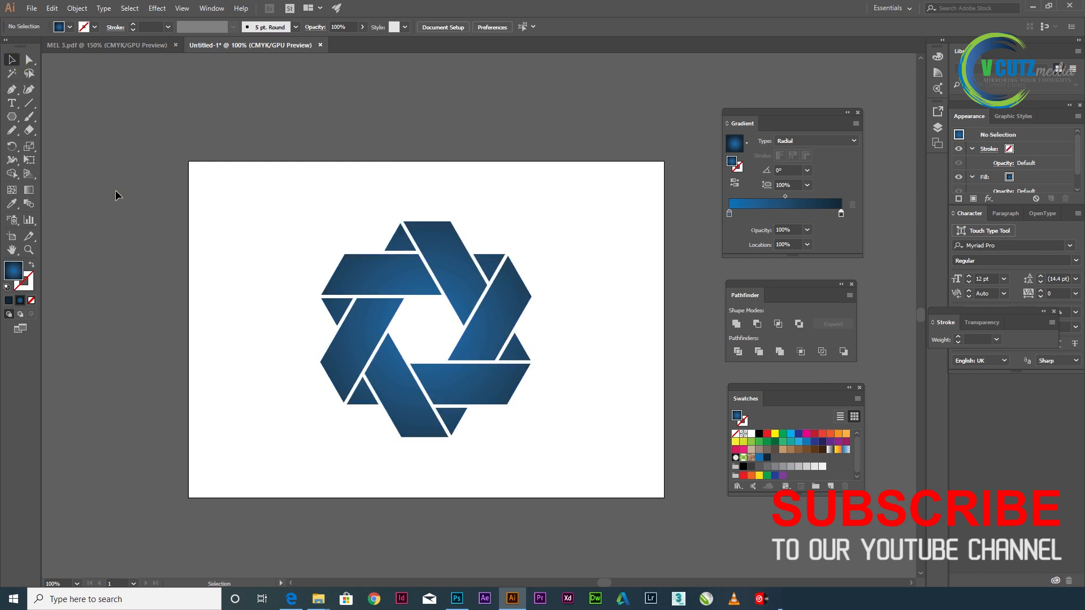
- Extend the logo's radial gradient radius further, almost to the artboard's side edge
key("g")
left_click(12, 59)
left_click_drag(247, 179, 513, 409)
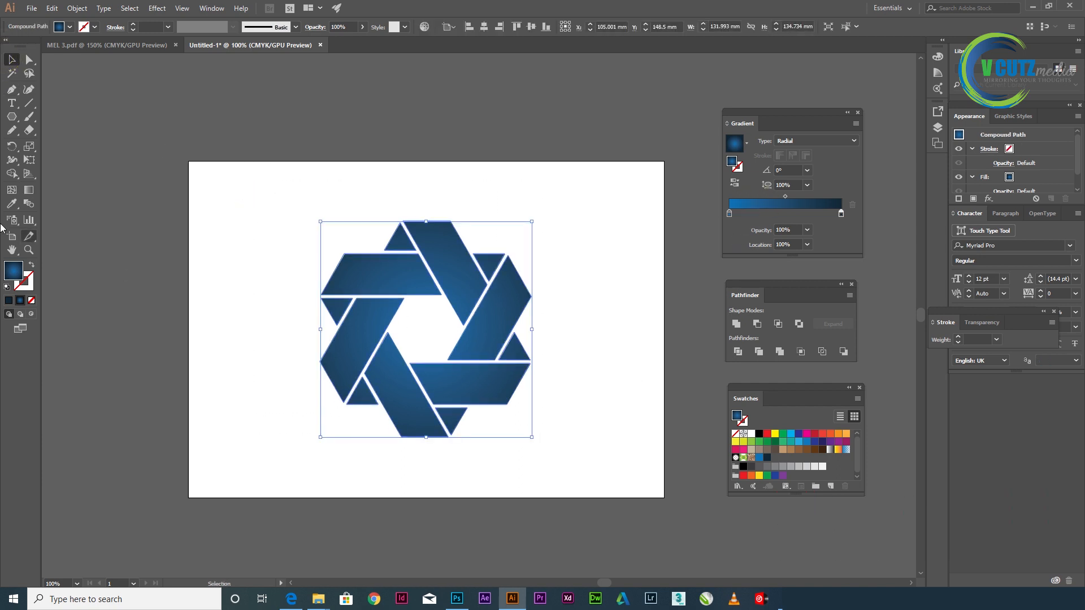
left_click(29, 190)
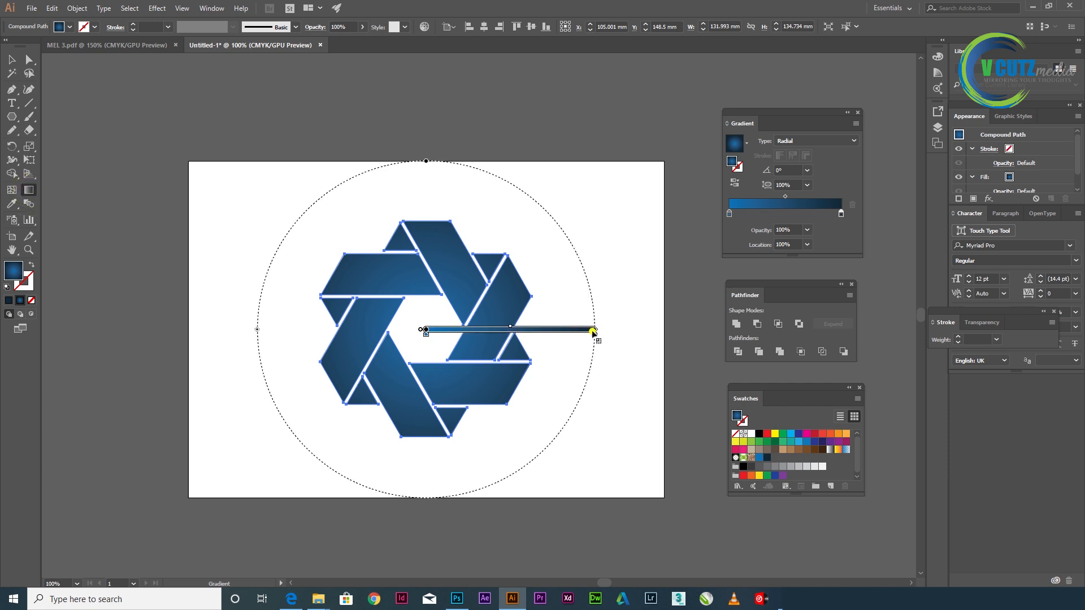
left_click_drag(593, 331, 641, 330)
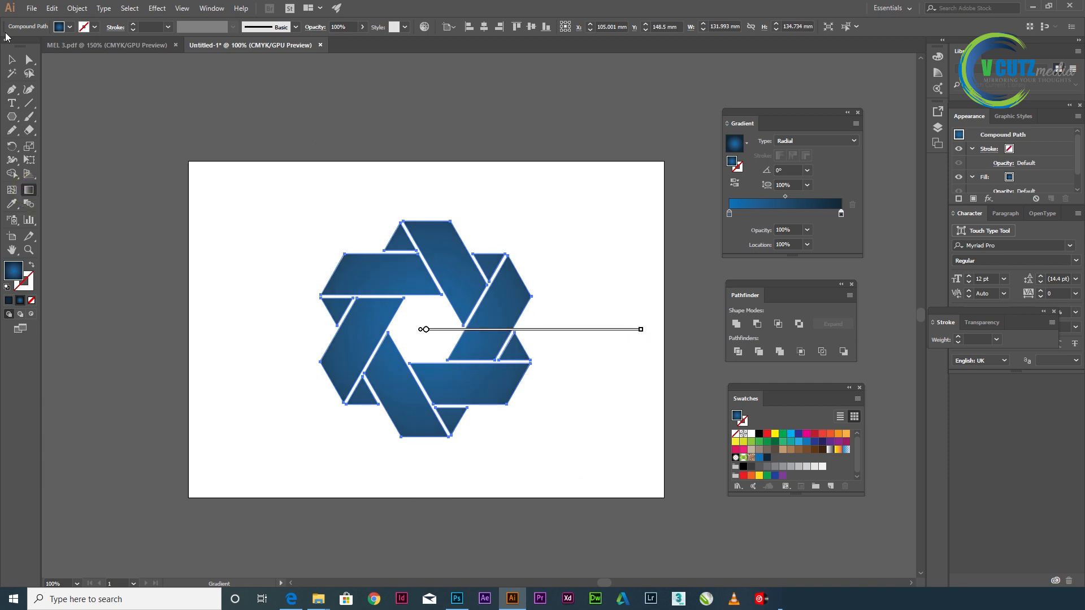
left_click(12, 59)
left_click(108, 87)
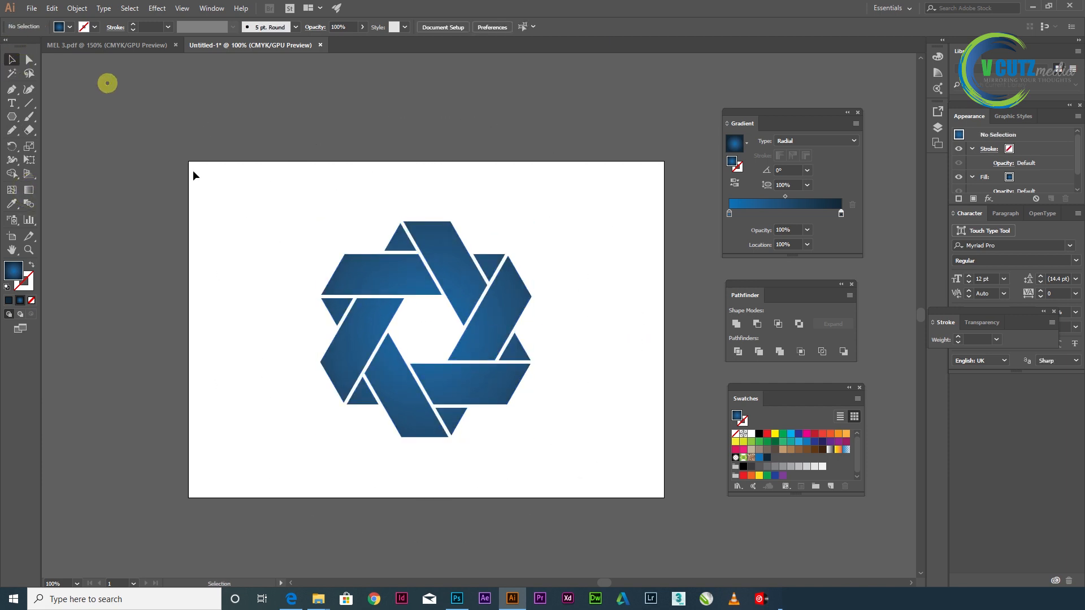
- Draw a 297 × 210 mm rectangle covering the artboard and send it to the back behind the logo
left_click(12, 117)
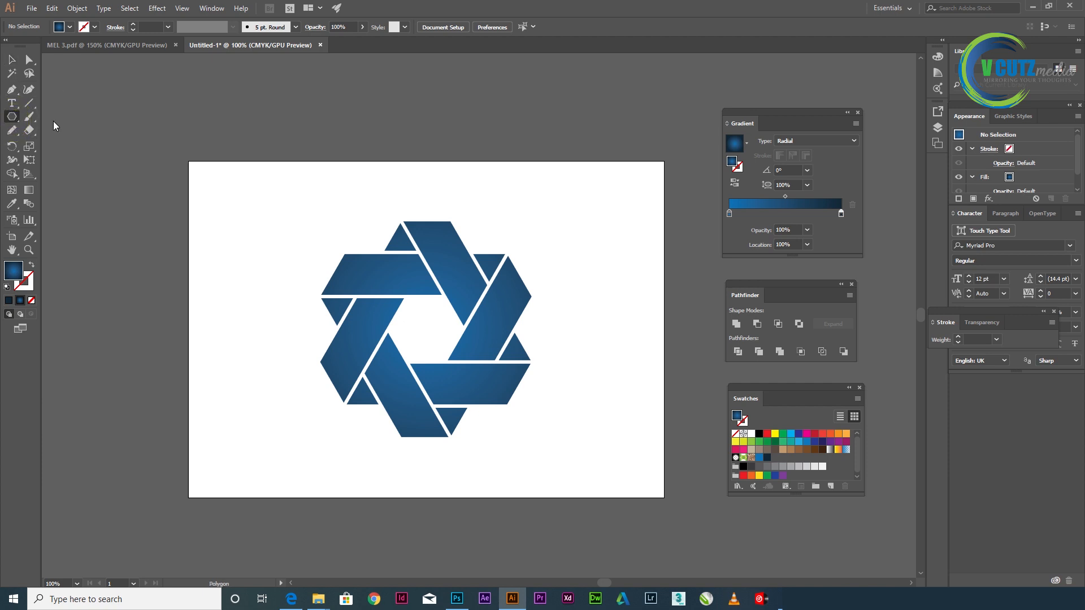
left_click_drag(12, 117, 51, 115)
mouse_move(190, 161)
left_mouse_down()
mouse_move(455, 346)
mouse_move(642, 452)
mouse_move(664, 497)
left_mouse_up()
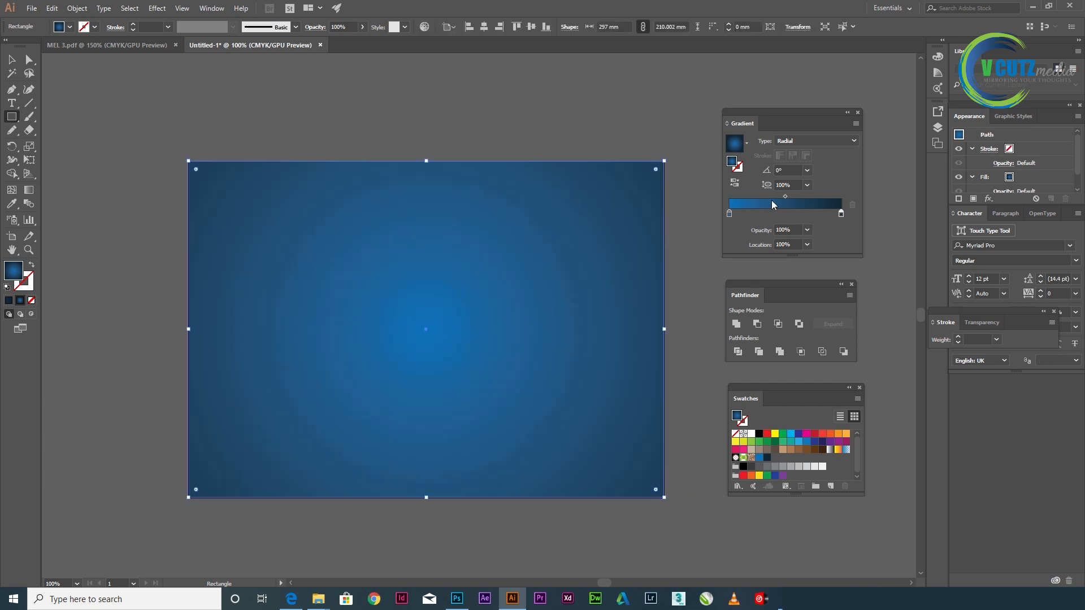
left_click(12, 58)
right_click(322, 241)
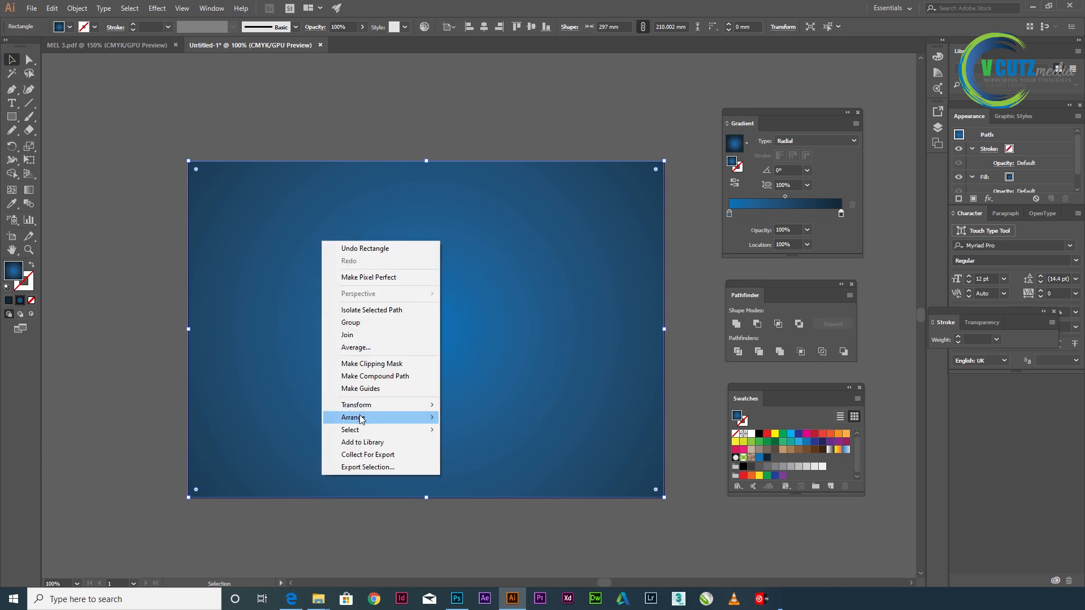
mouse_move(365, 417)
left_click(509, 454)
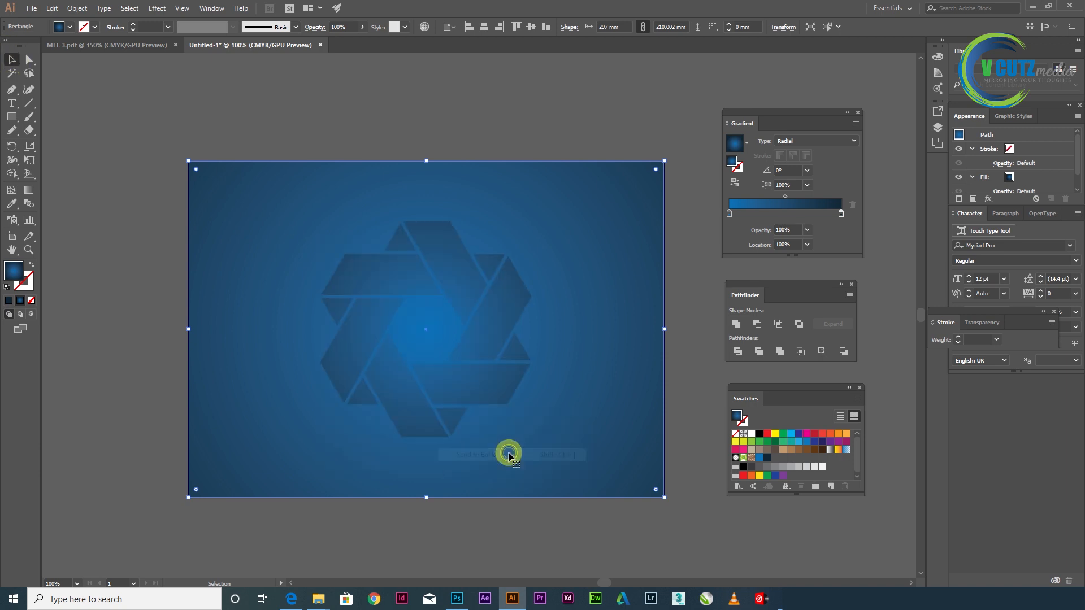
- Fill the background rectangle with the White, Black gradient preset
left_click(728, 214)
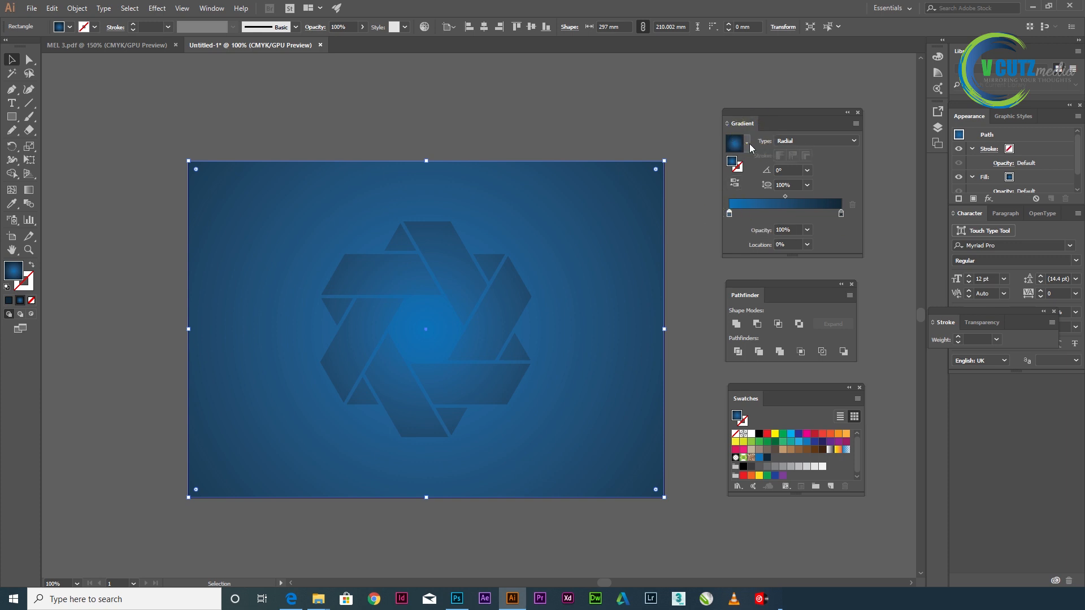
left_click(747, 143)
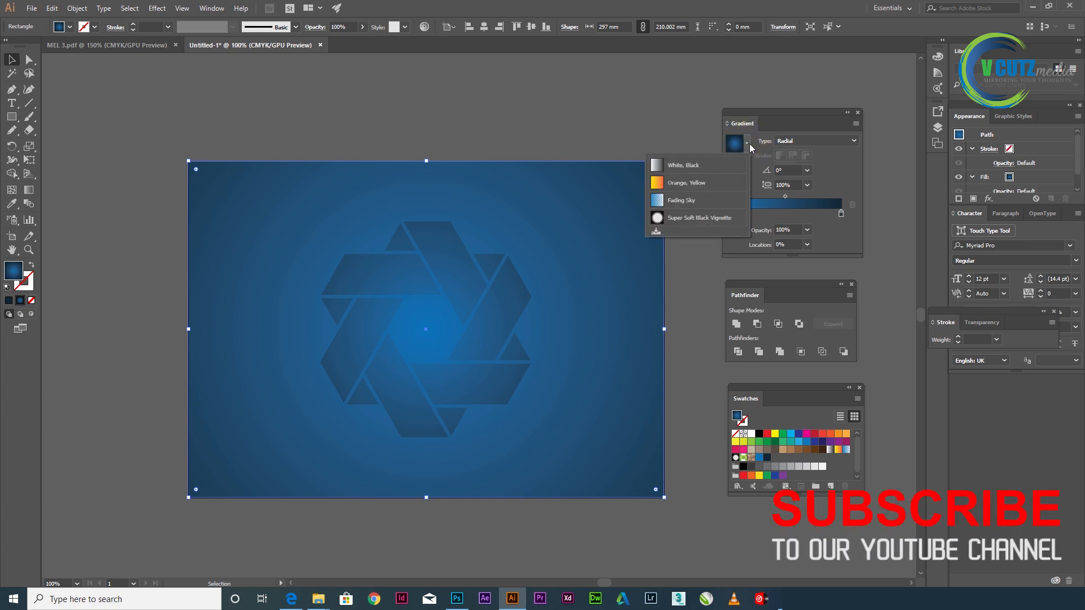
left_click(674, 164)
left_click(841, 214)
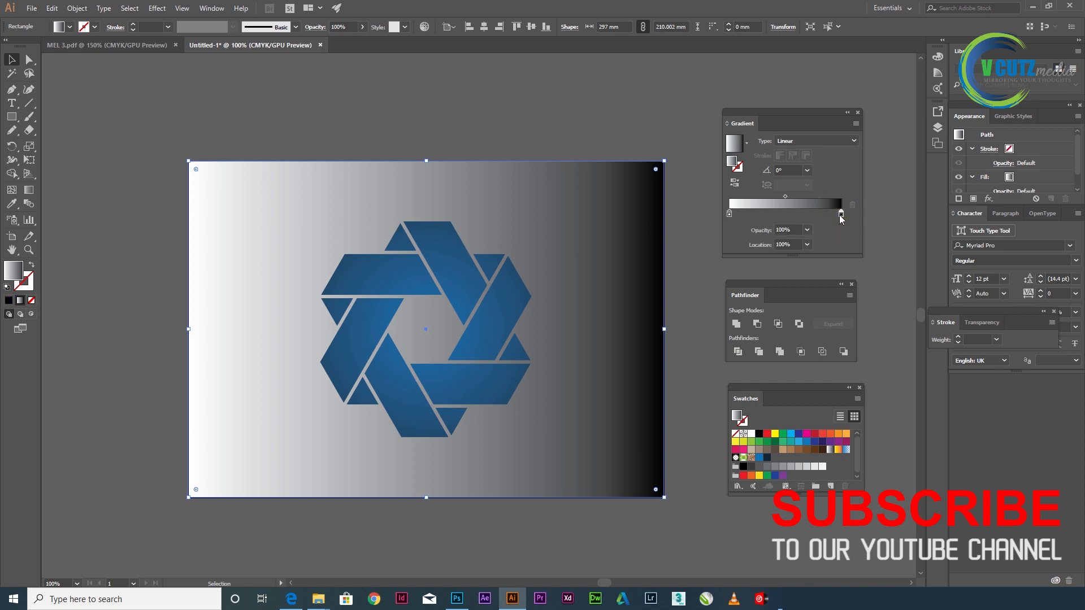
left_click(782, 466)
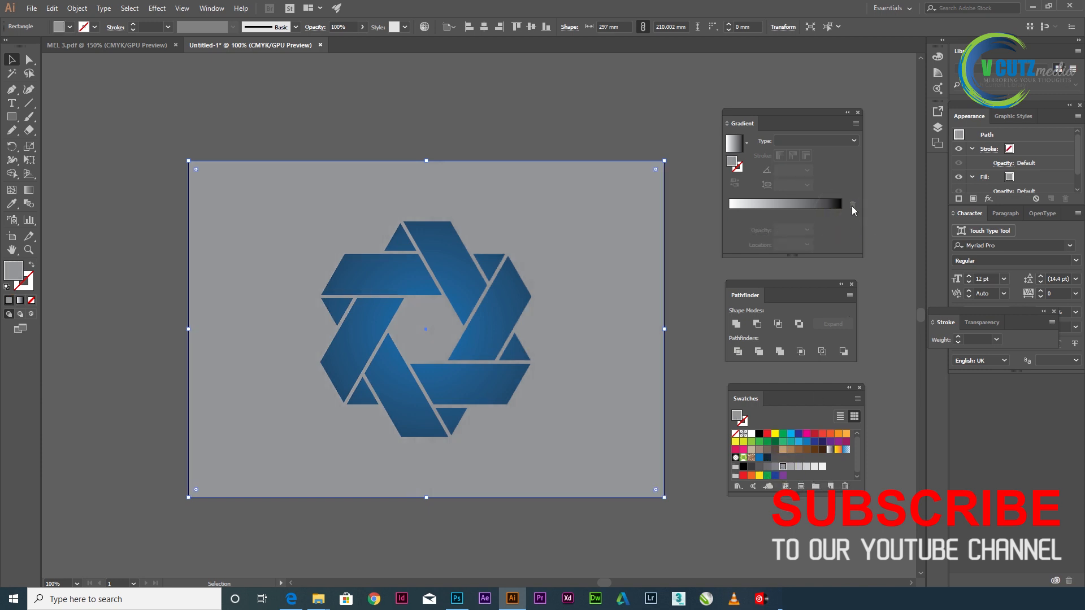
left_click(803, 206)
- Lighten the black end stop of the background gradient to K 71% and change the gradient type to Radial
left_click(841, 214)
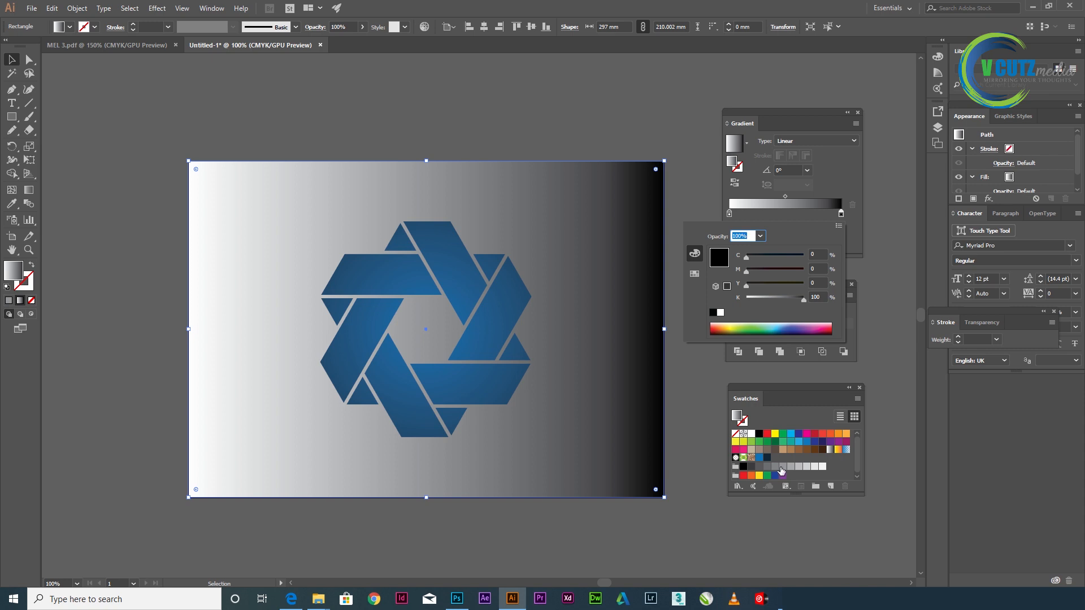
left_click(787, 299)
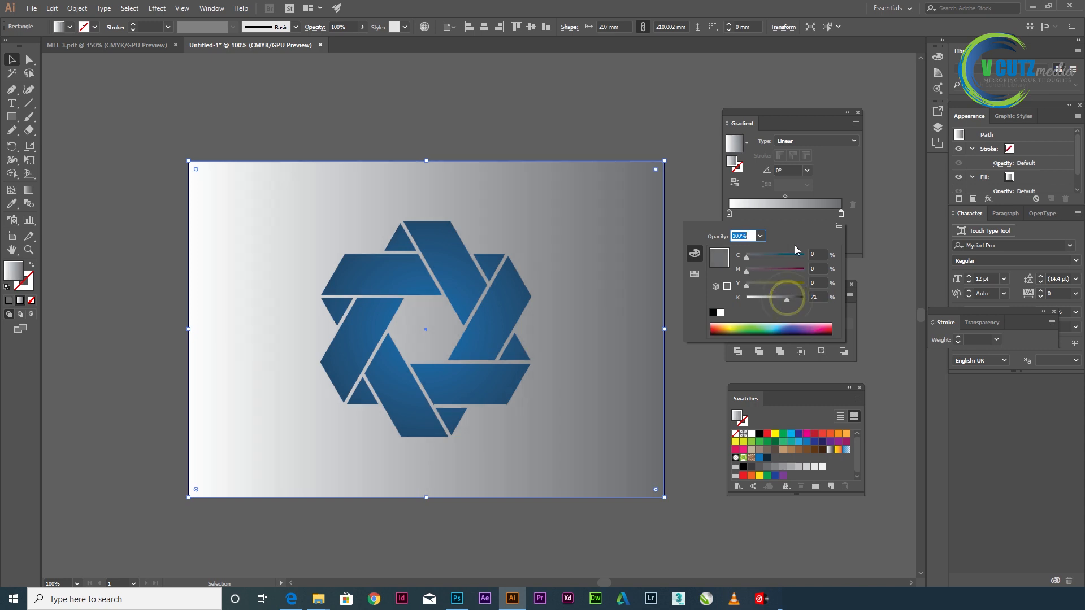
left_click(801, 141)
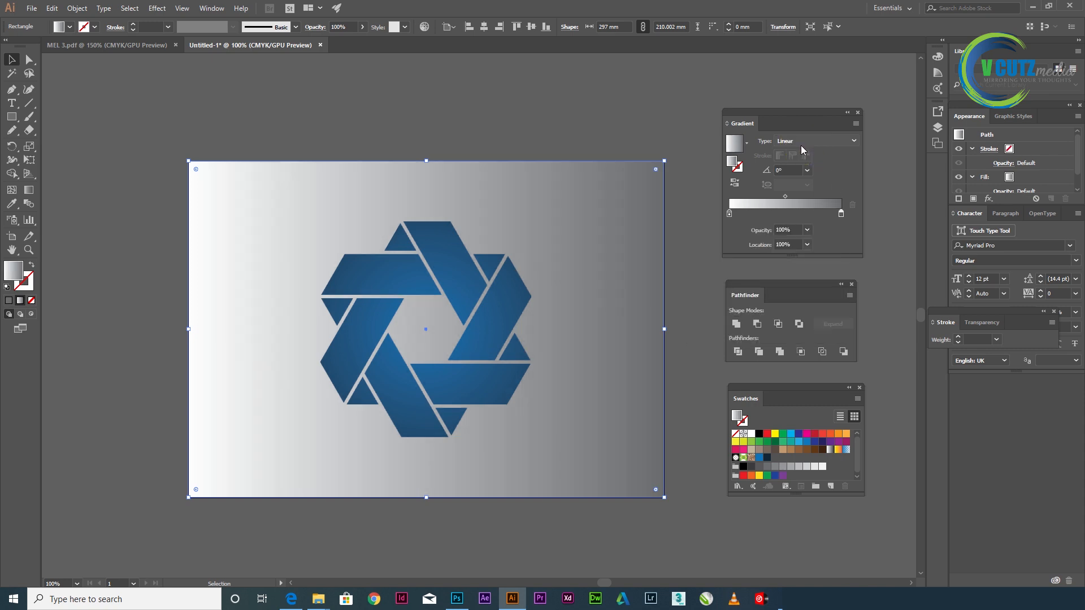
left_click(801, 145)
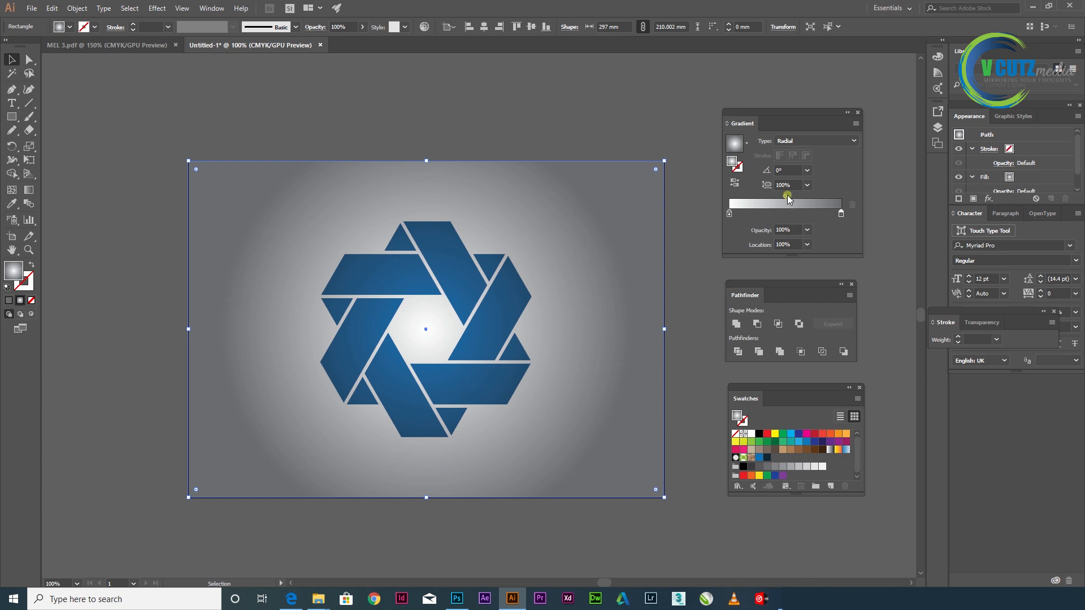
- Shift the background gradient's midpoint to about 59.41%, stretch its radius just beyond the artboard's side edge, and deselect the rectangle
left_click_drag(786, 197, 795, 196)
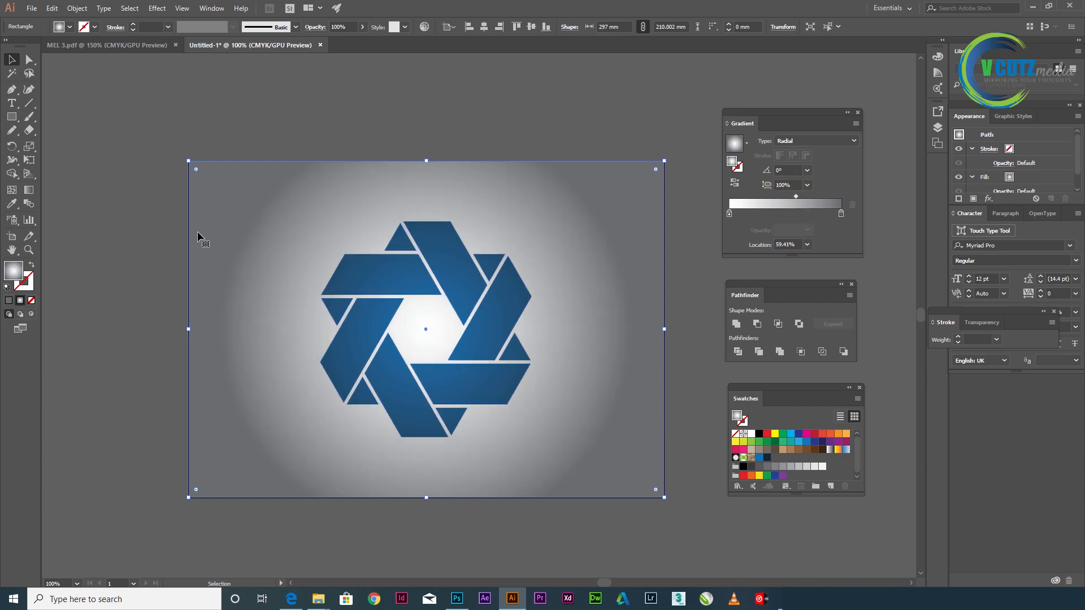
left_click(29, 190)
left_click_drag(632, 331, 683, 331)
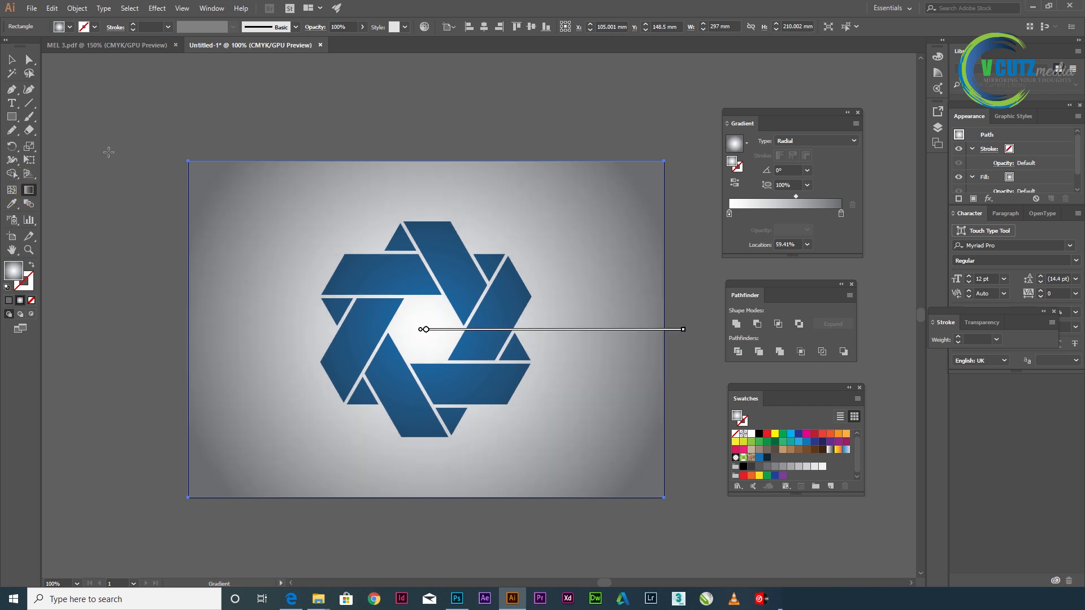
left_click(11, 59)
left_click(175, 99)
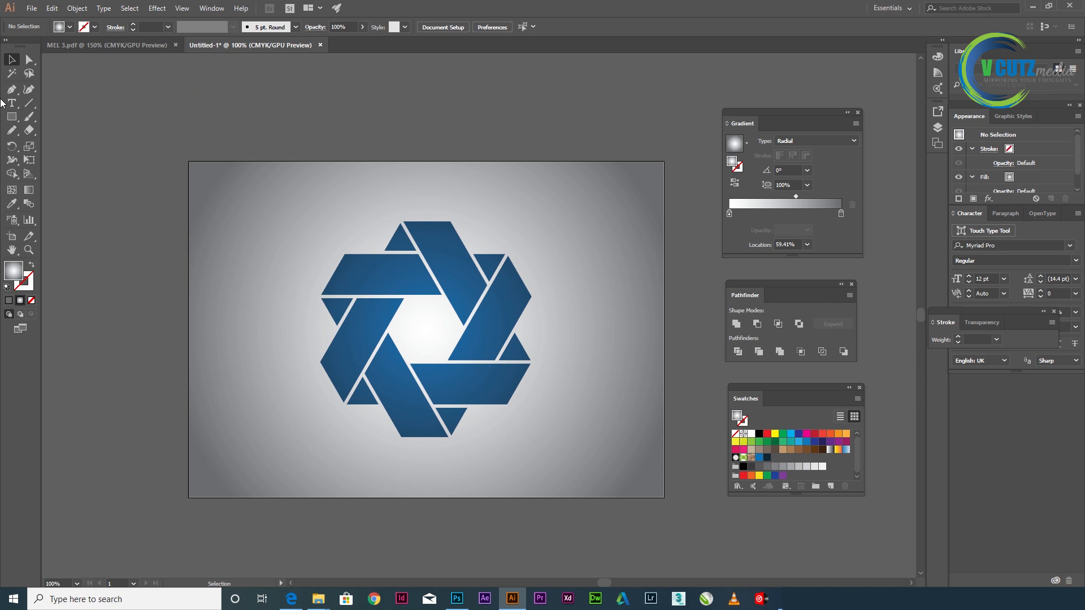
left_click(28, 7)
left_click(345, 110)
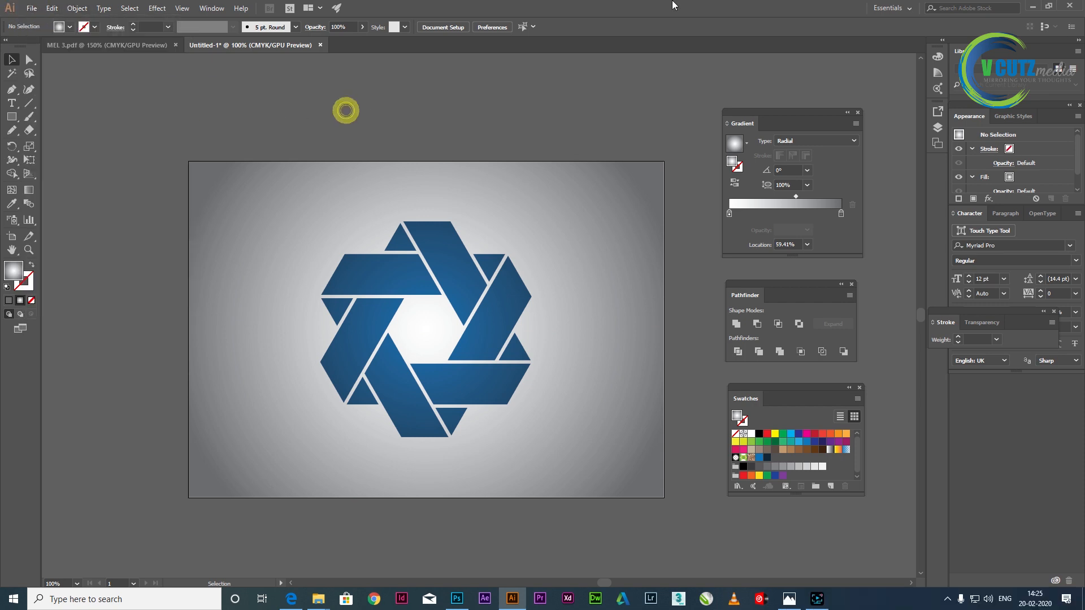